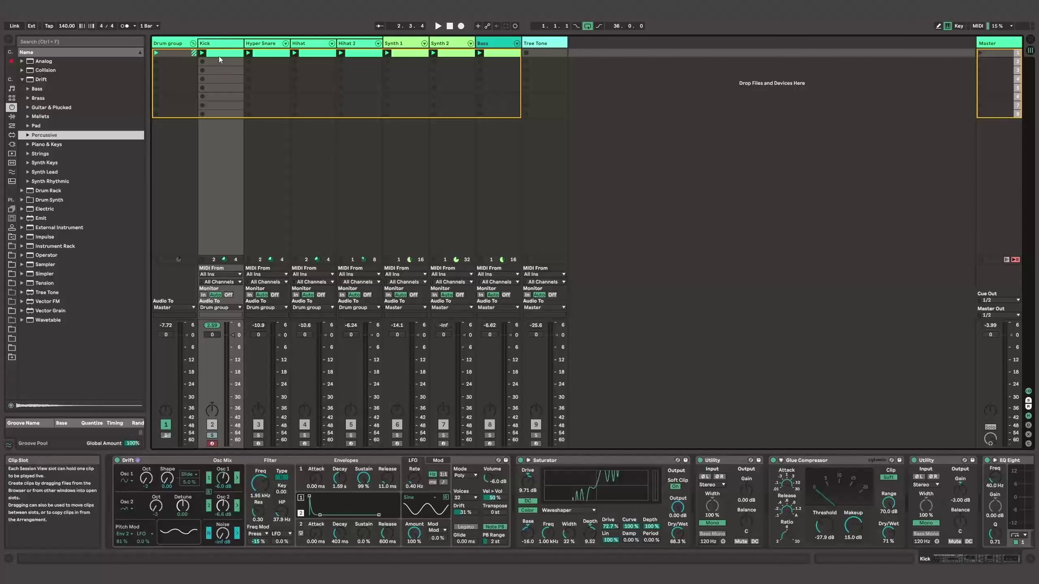
- Open the Kick clip, examine the Chance values of its notes, and start playback
{"action": "double_click", "coordinate": [219, 56]}
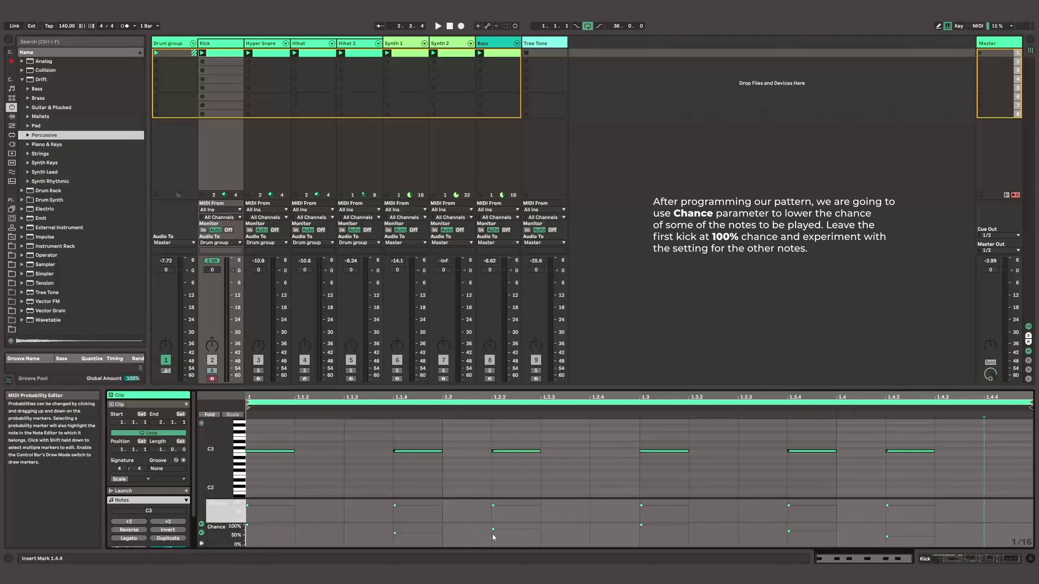
{"action": "left_click", "coordinate": [509, 529]}
{"action": "left_click", "coordinate": [720, 532]}
{"action": "left_click", "coordinate": [900, 536]}
{"action": "key", "text": "space"}
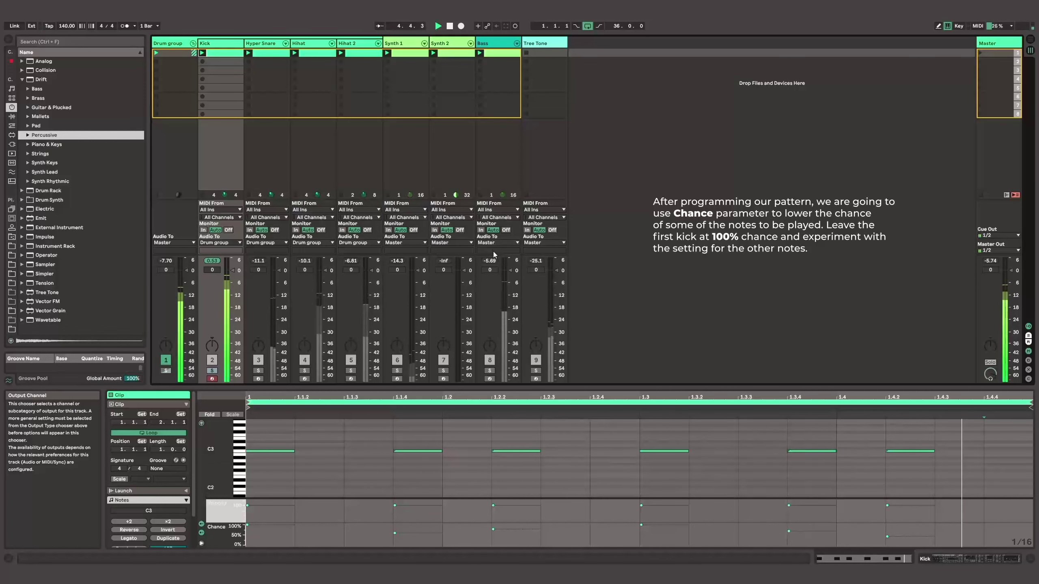
- Show the Kick track's devices and compare Drift's envelope 1 with envelope 2
{"action": "left_click", "coordinate": [217, 47]}
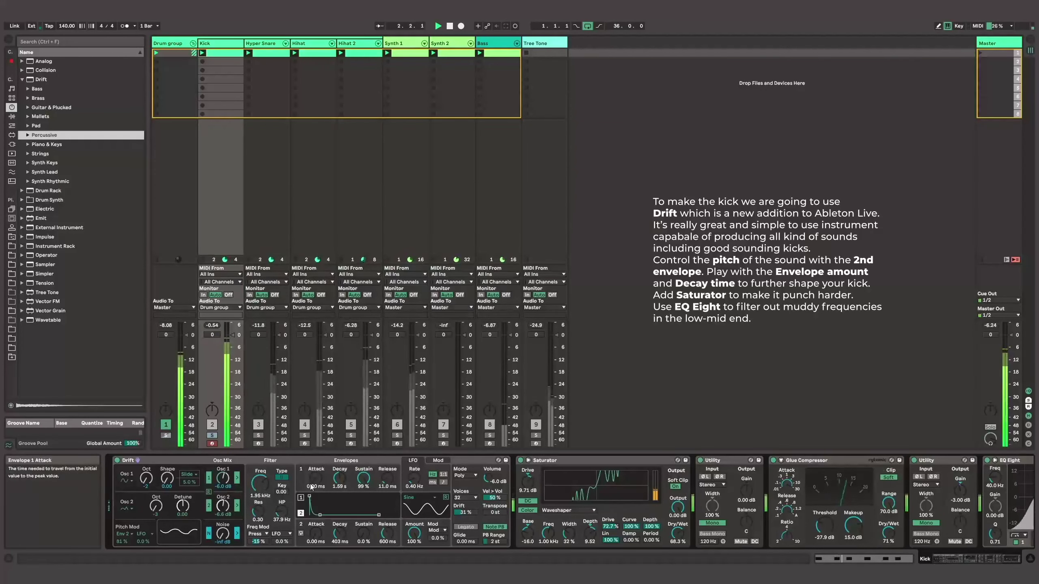
{"action": "left_click", "coordinate": [301, 498]}
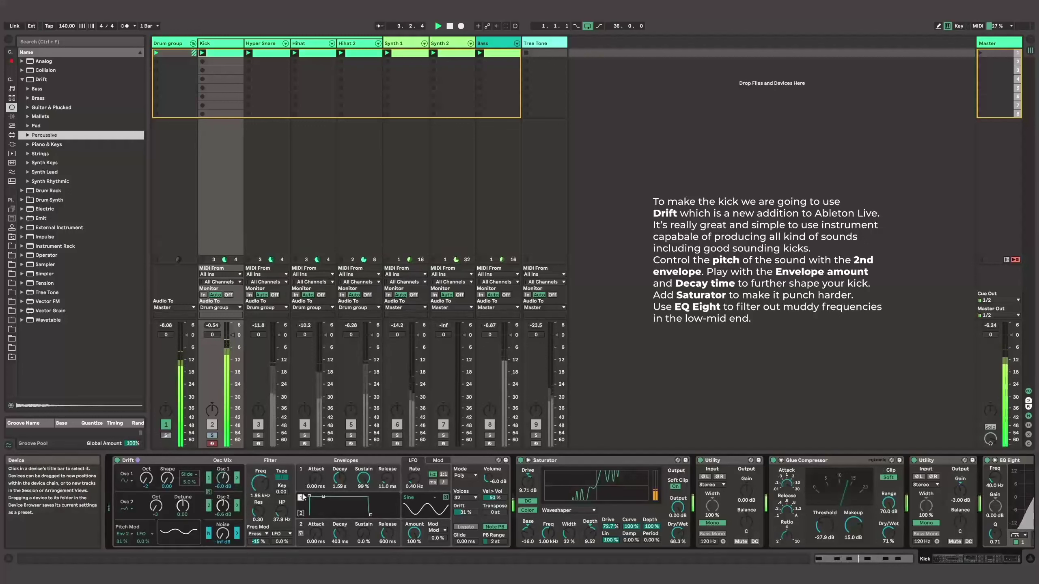
{"action": "left_click", "coordinate": [301, 513]}
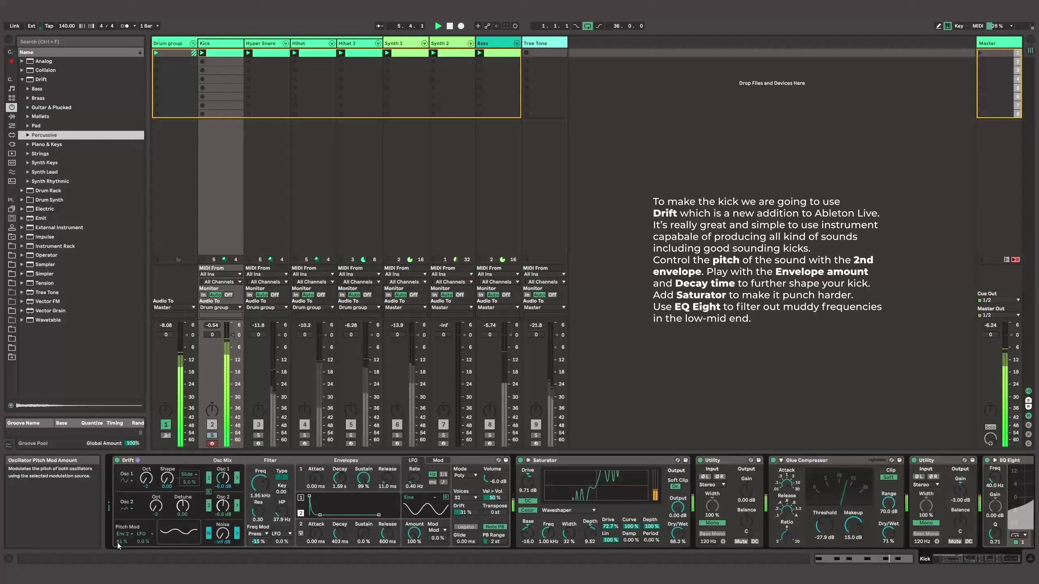
- Vary Drift's pitch modulation amount and envelope 2 decay during playback, returning the decay to 403 ms
{"action": "left_click_drag", "start_coordinate": [119, 541], "coordinate": [122, 503]}
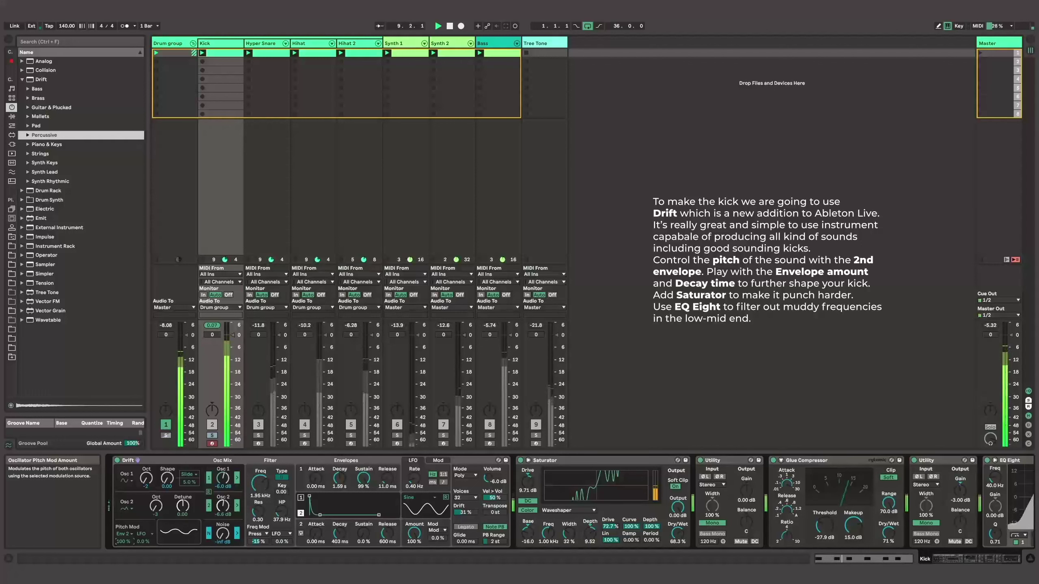
{"action": "left_click_drag", "start_coordinate": [122, 541], "coordinate": [121, 549]}
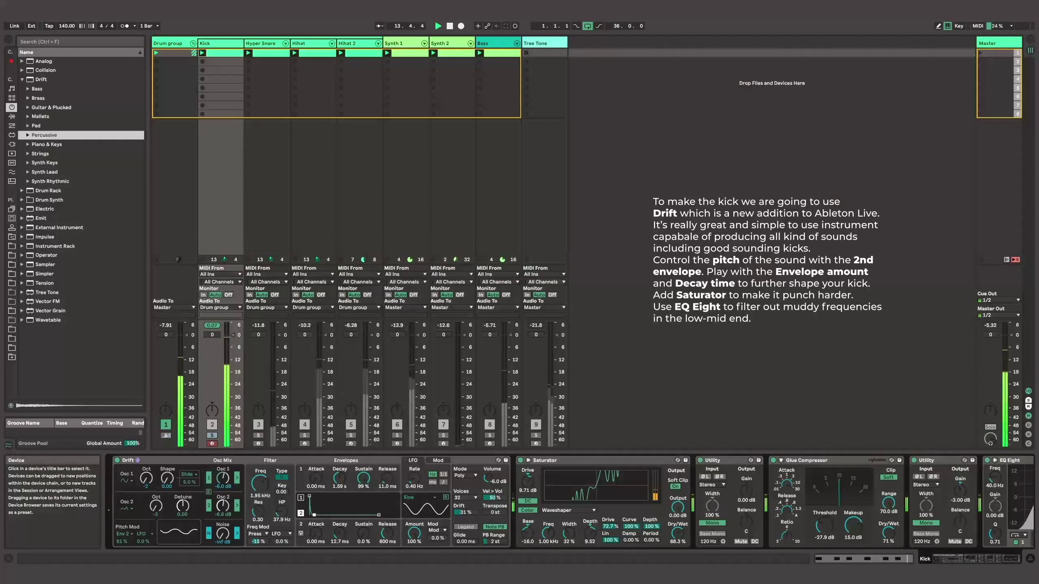
{"action": "left_click_drag", "start_coordinate": [339, 532], "coordinate": [339, 521]}
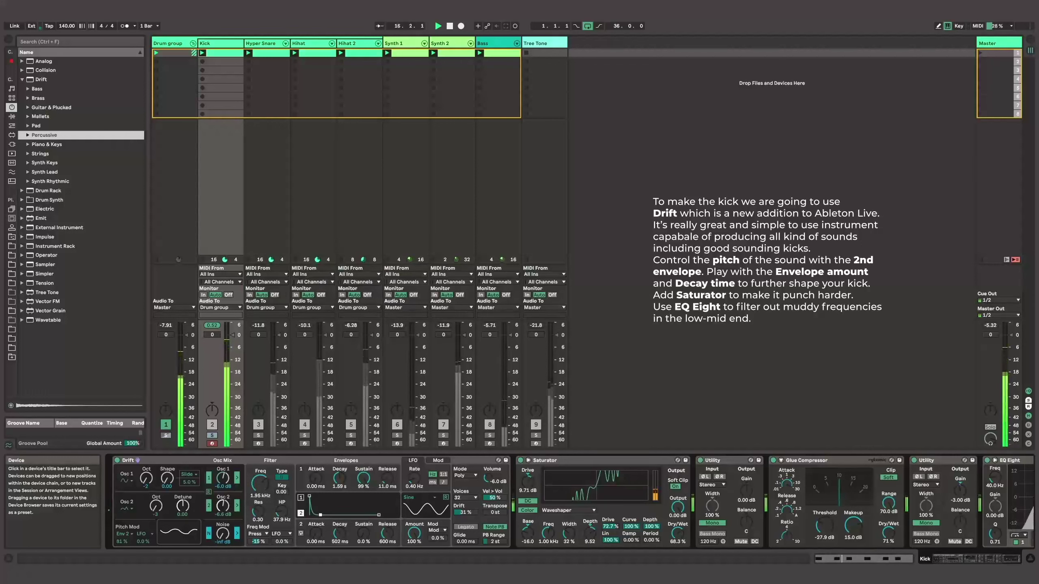
{"action": "left_click_drag", "start_coordinate": [321, 516], "coordinate": [320, 515]}
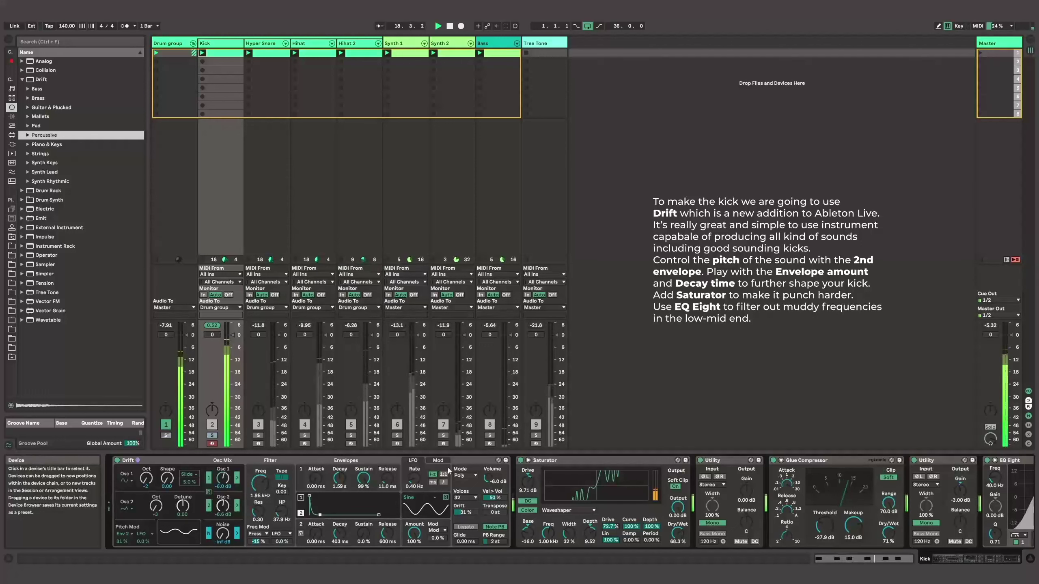
- Bypass and re-enable Saturator and EQ Eight one after the other to compare their effect on the kick
{"action": "left_click", "coordinate": [521, 461]}
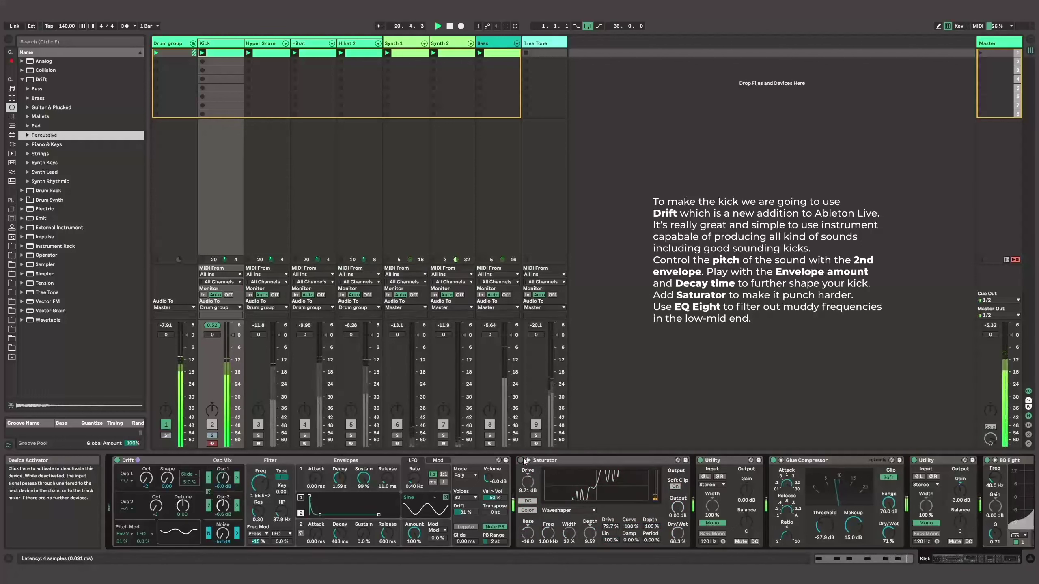
{"action": "left_click", "coordinate": [522, 461]}
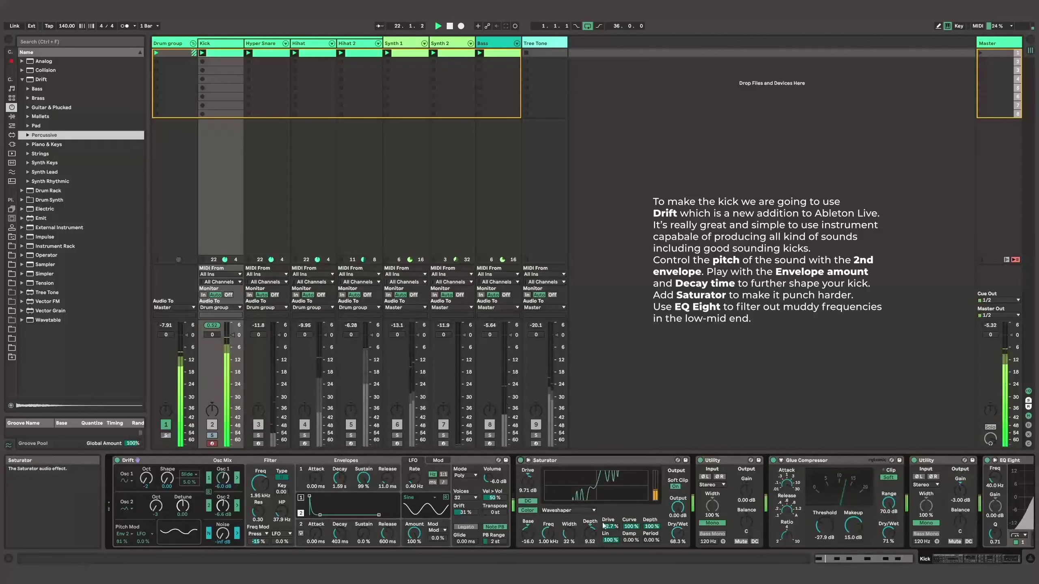
{"action": "left_click", "coordinate": [957, 559]}
{"action": "left_click_drag", "start_coordinate": [956, 558], "coordinate": [979, 562]}
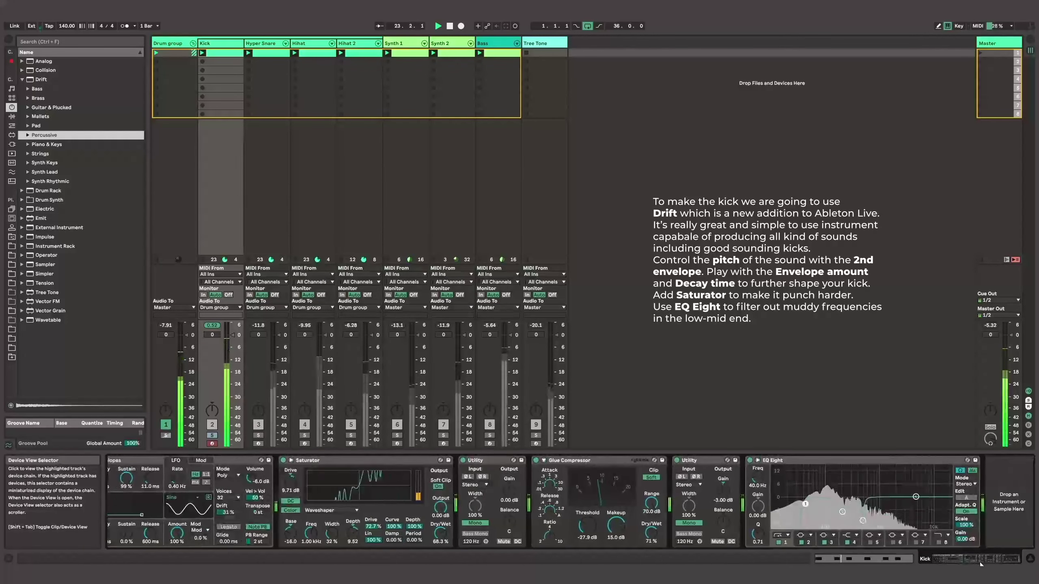
{"action": "left_click", "coordinate": [750, 461]}
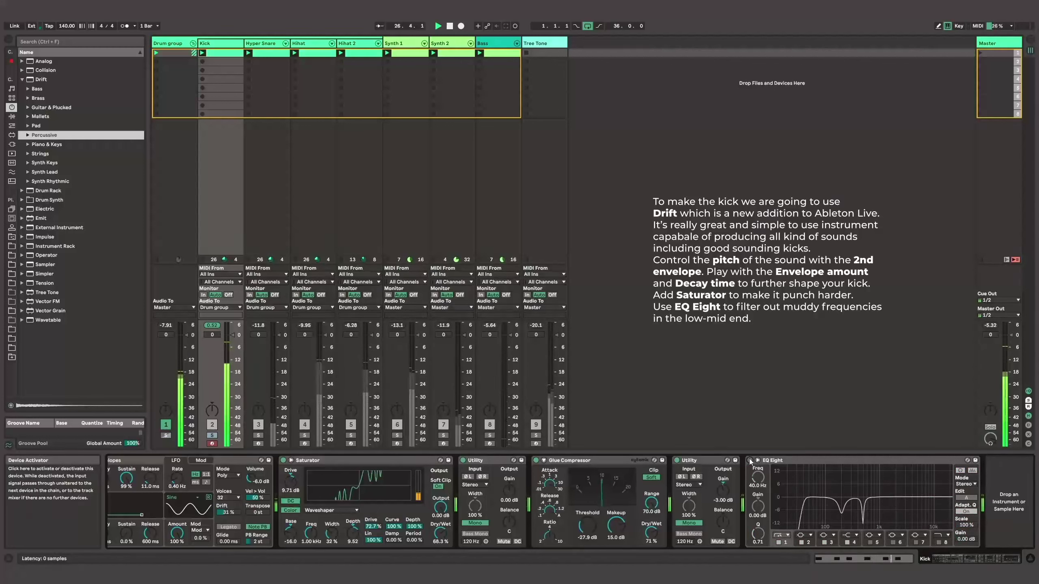
{"action": "left_click", "coordinate": [750, 461]}
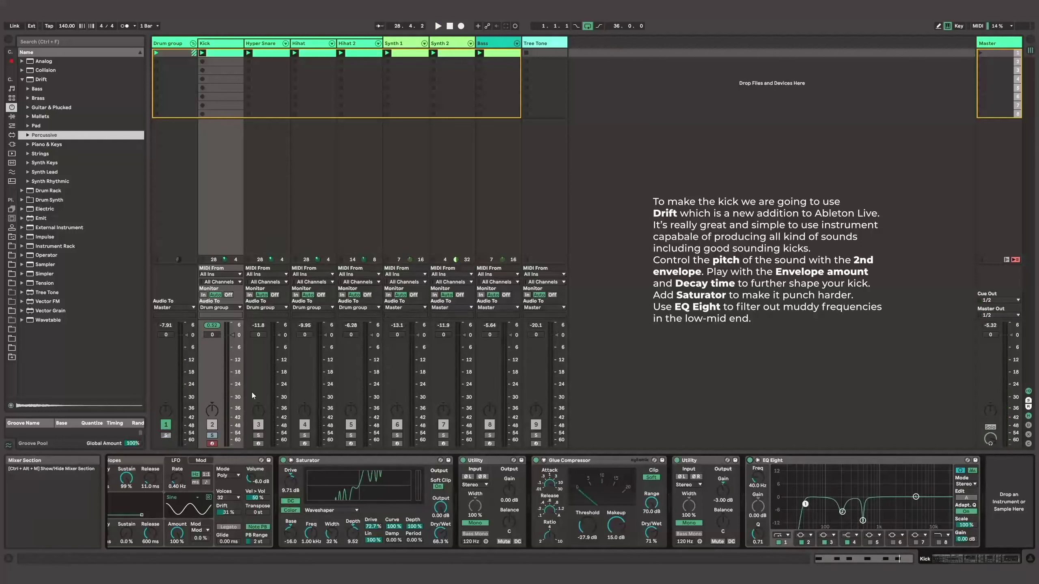
- Solo the Hyper Snare track, open its clip to examine the notes' Chance values, and play it
{"action": "left_click", "coordinate": [259, 435]}
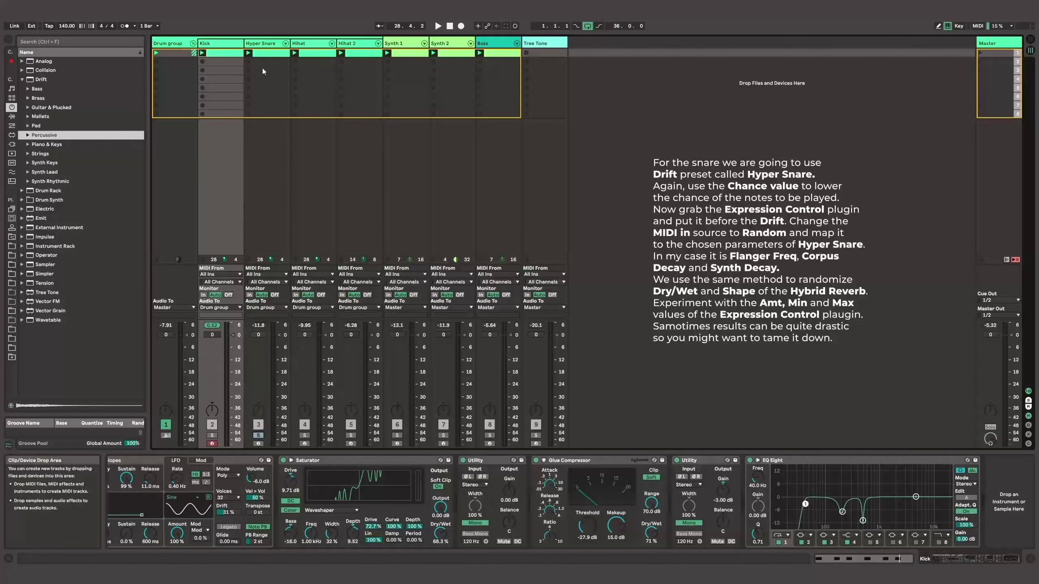
{"action": "double_click", "coordinate": [268, 56]}
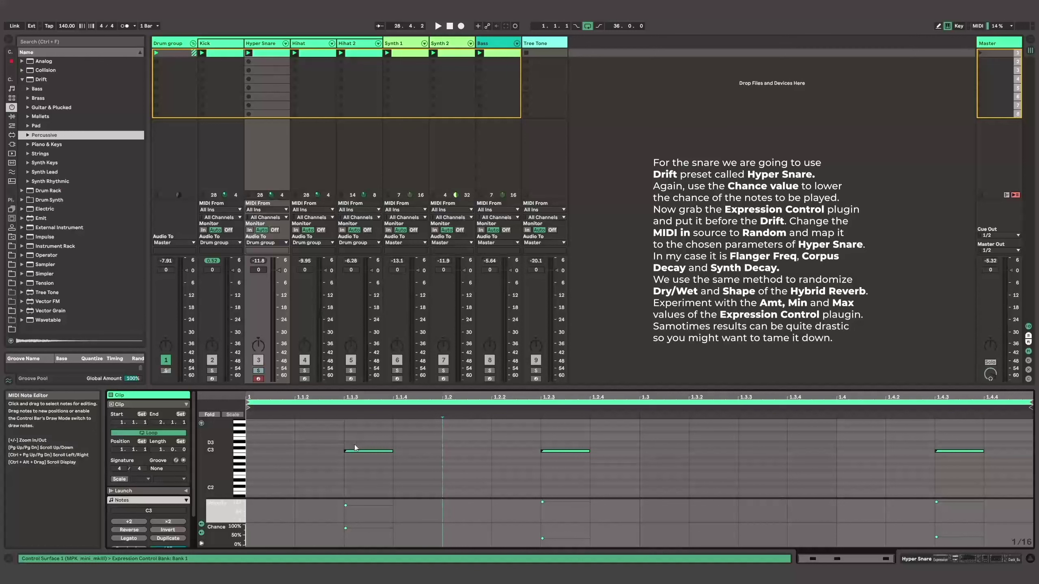
{"action": "left_click", "coordinate": [362, 528]}
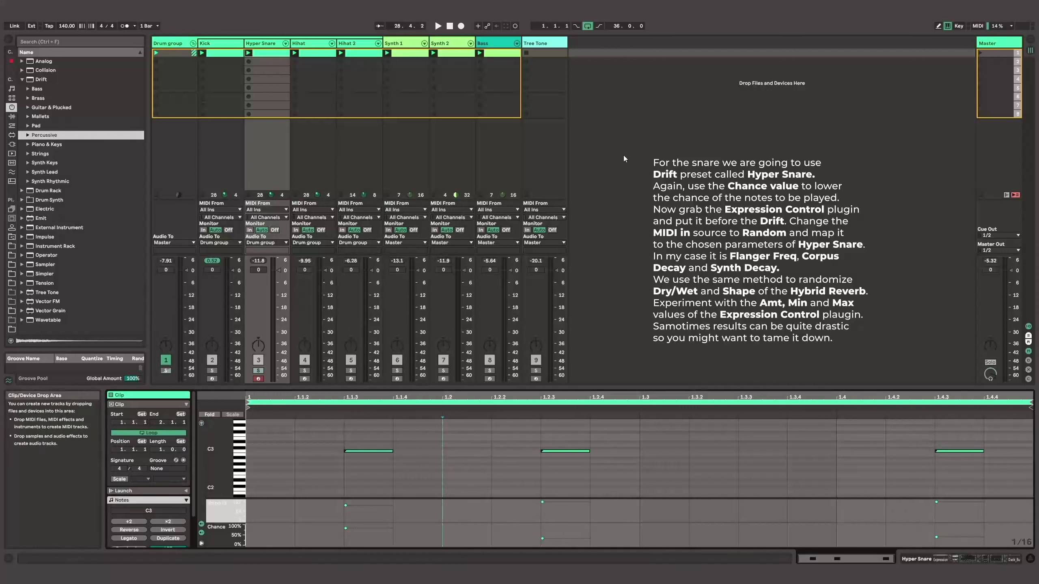
{"action": "key", "text": "space"}
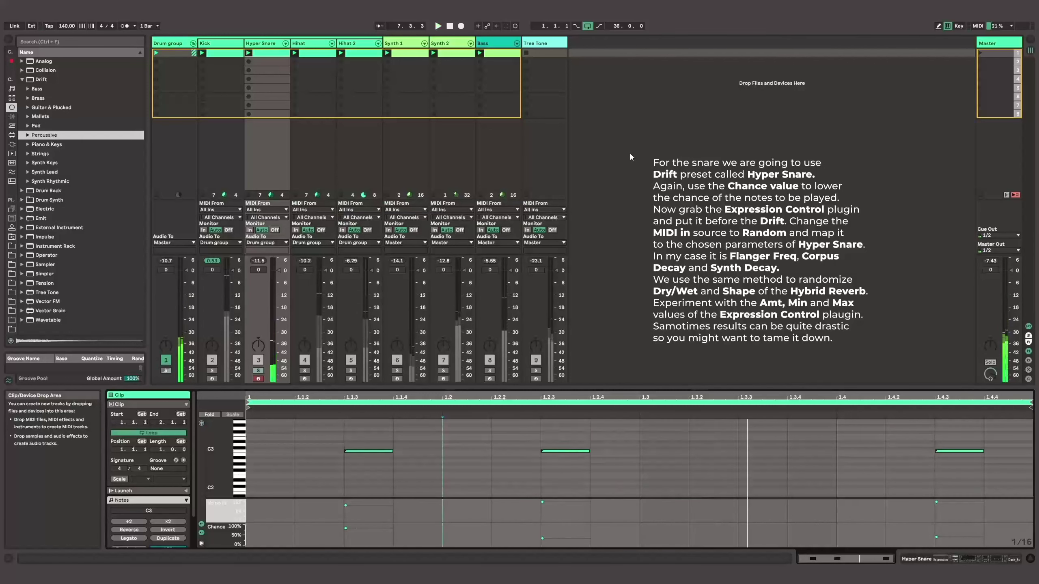
- Show the Hyper Snare track's devices and locate the Hyper Snare.adg preset among Drift's Percussive presets
{"action": "left_click", "coordinate": [268, 42]}
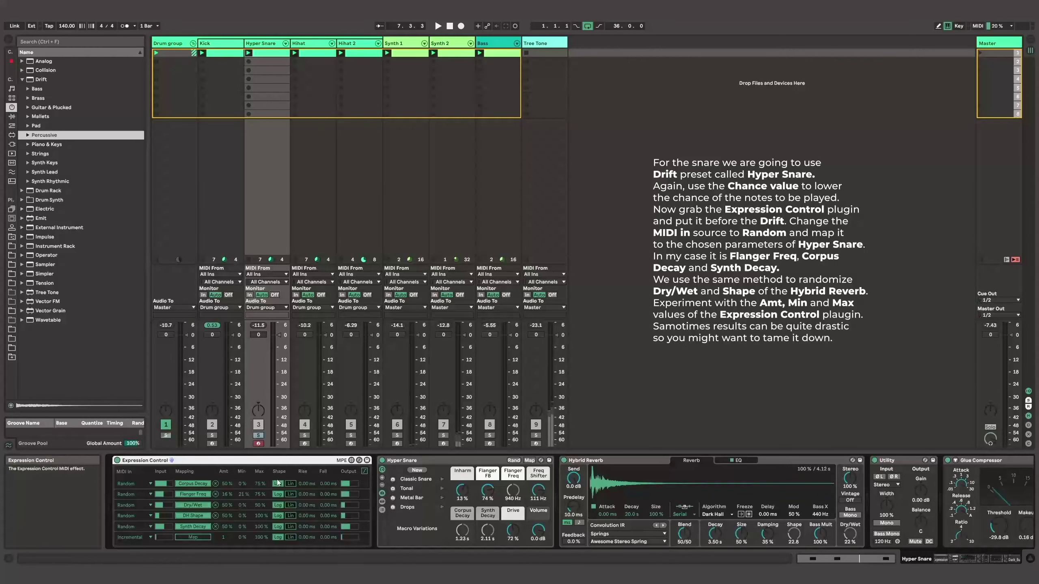
{"action": "left_click", "coordinate": [437, 461]}
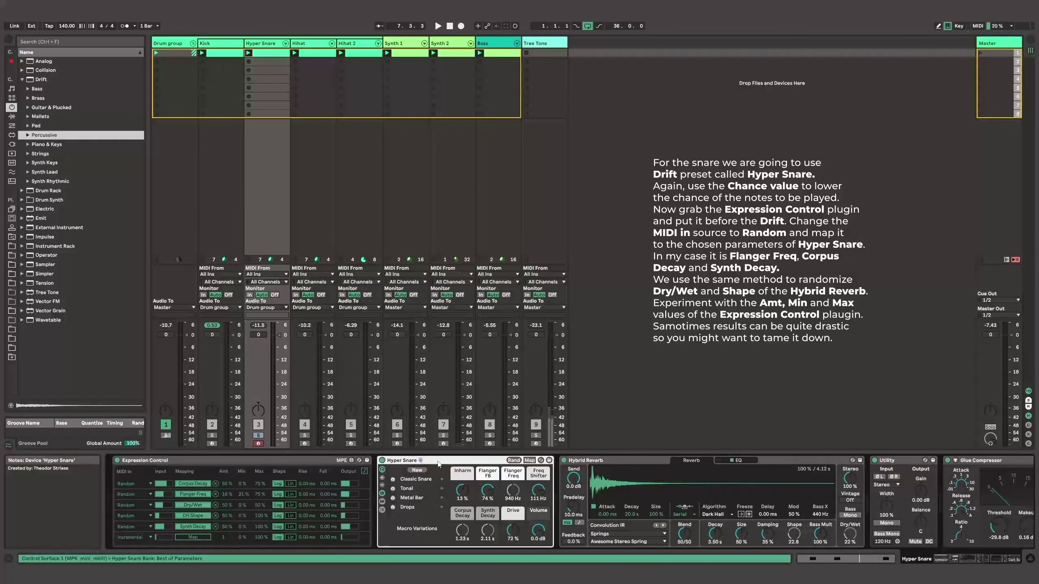
{"action": "left_click", "coordinate": [28, 135]}
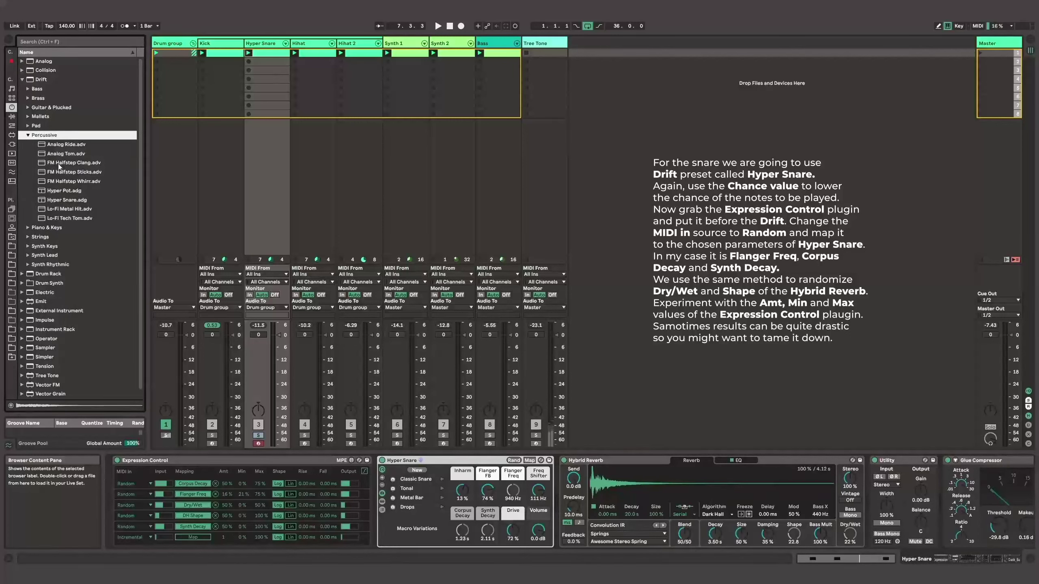
{"action": "left_click", "coordinate": [76, 200]}
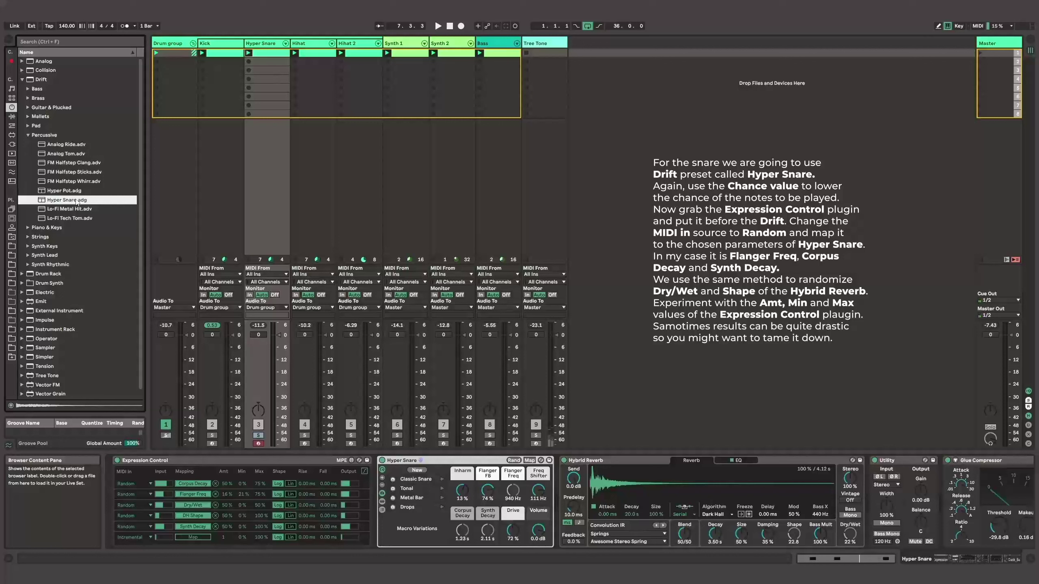
- Examine the snare's Expression Control mappings and the rest of its device chain while it plays
{"action": "left_click", "coordinate": [219, 461]}
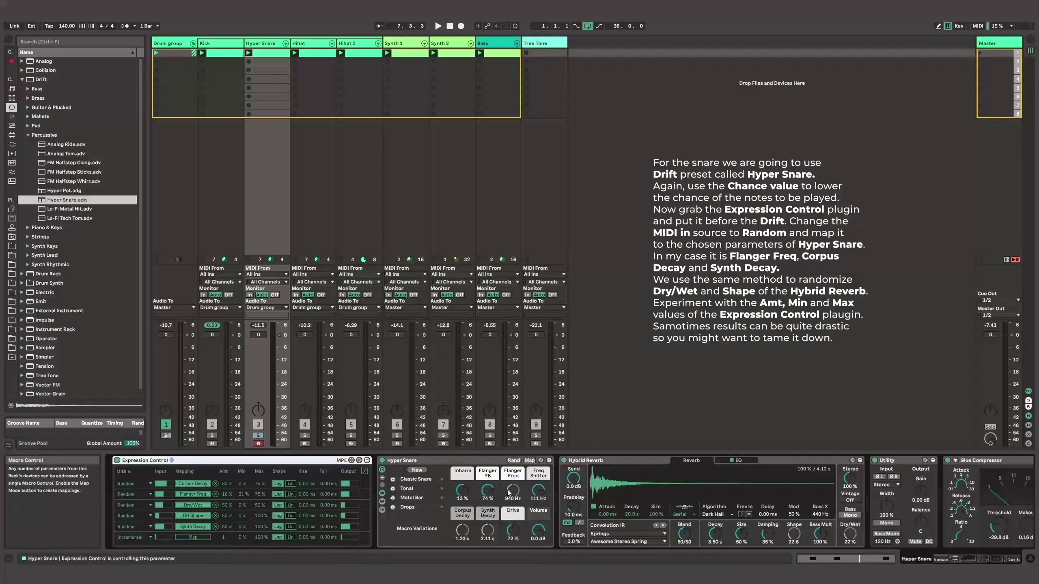
{"action": "key", "text": "space"}
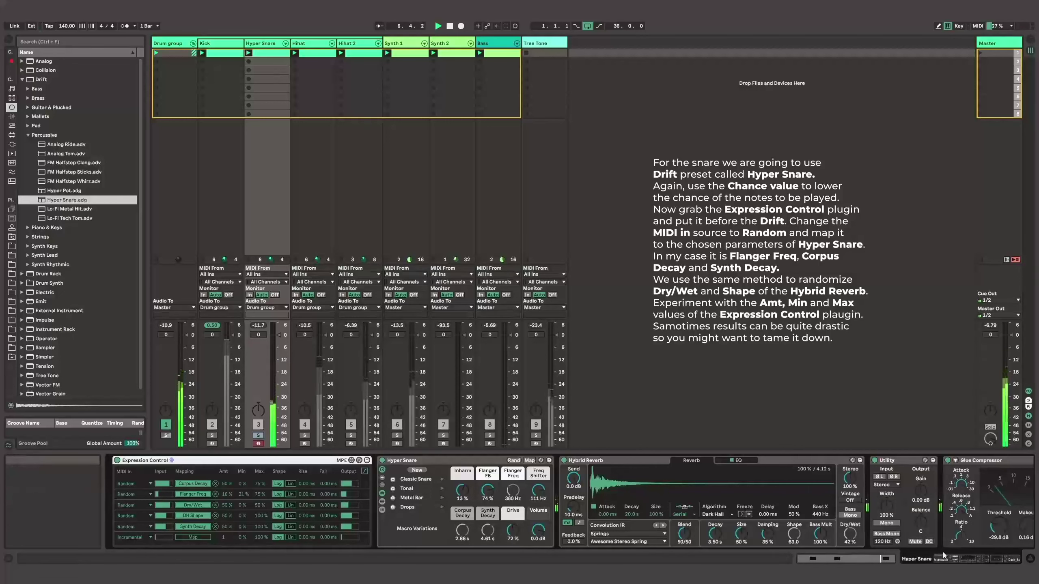
{"action": "left_click_drag", "start_coordinate": [956, 558], "coordinate": [1010, 562]}
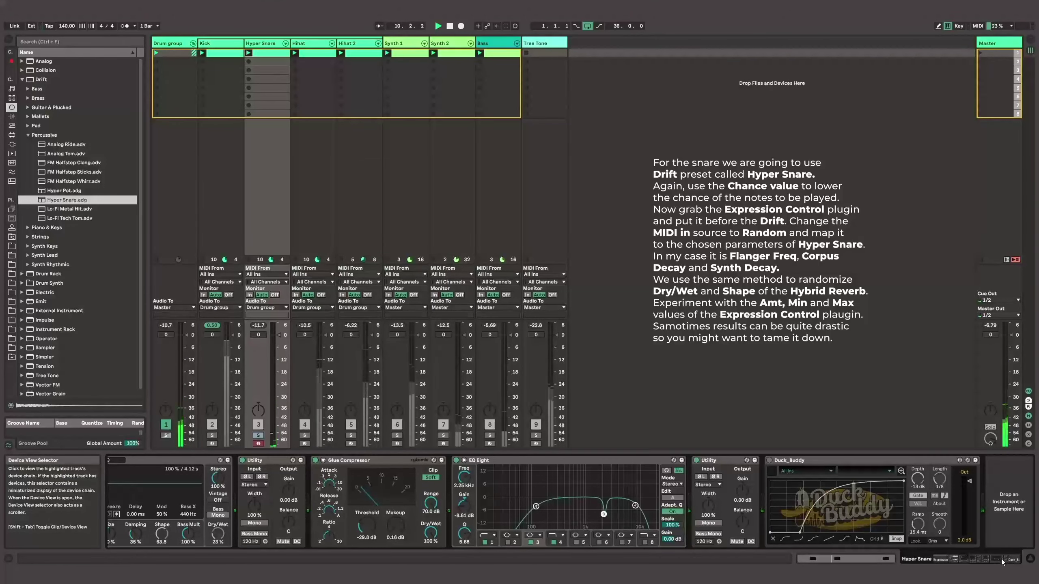
{"action": "left_click_drag", "start_coordinate": [1000, 560], "coordinate": [951, 565]}
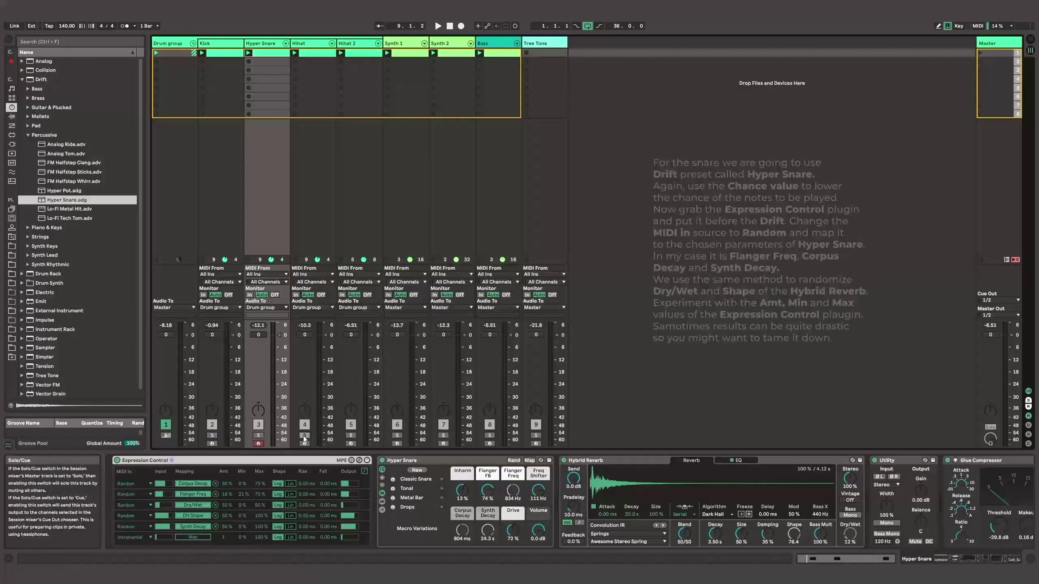
- Open the Hihat clip, examine its notes' Chance values, play it, and show the track's devices
{"action": "left_click", "coordinate": [314, 57]}
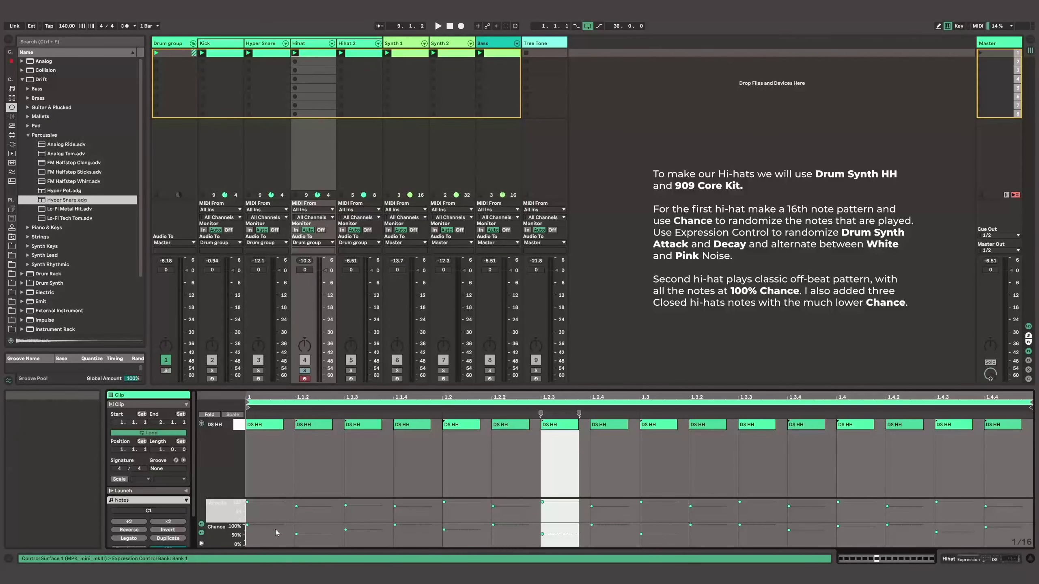
{"action": "left_click", "coordinate": [452, 530]}
{"action": "left_click", "coordinate": [550, 528]}
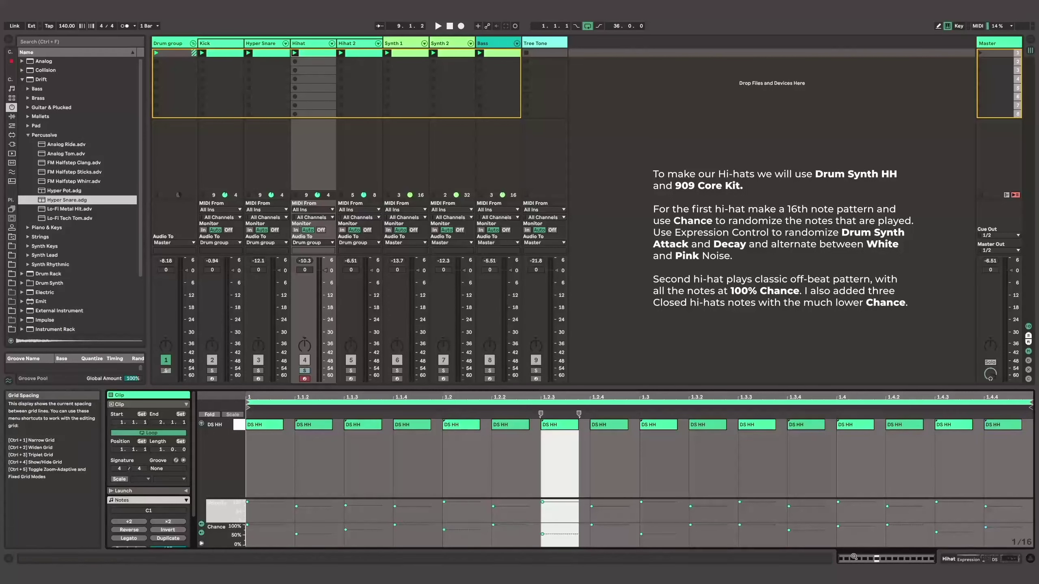
{"action": "left_click", "coordinate": [295, 53]}
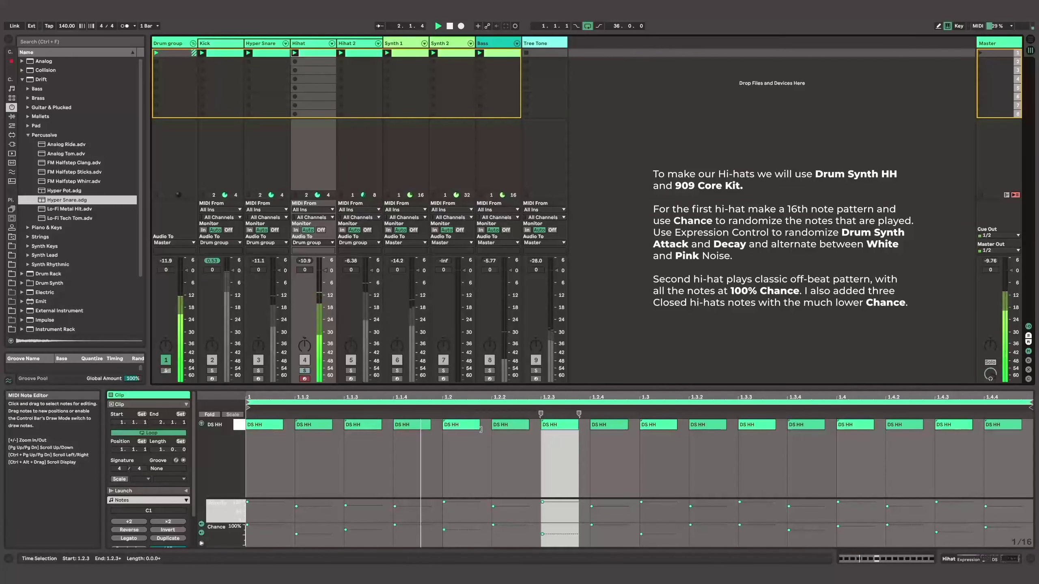
{"action": "left_click", "coordinate": [312, 45]}
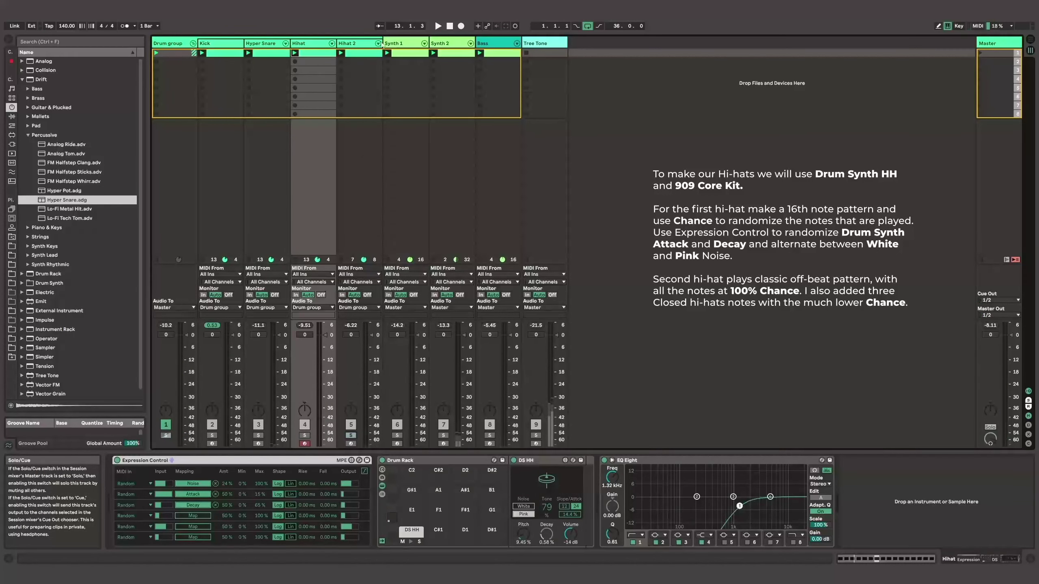
- Open and play the Hihat 2 clip to examine its off-beat pattern, and show the track's 909 Core Kit devices
{"action": "double_click", "coordinate": [354, 57]}
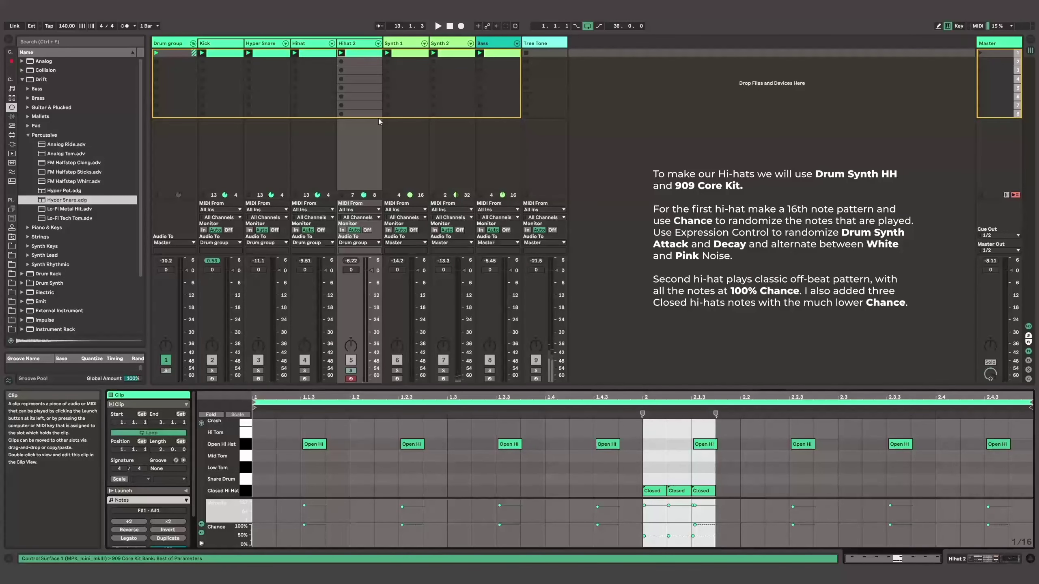
{"action": "key", "text": "space"}
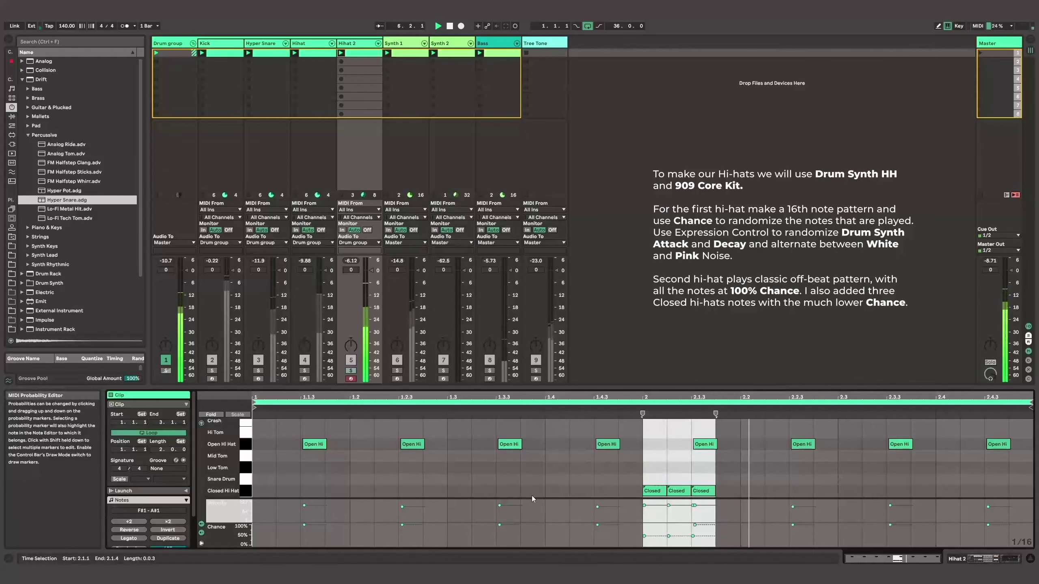
{"action": "double_click", "coordinate": [355, 44]}
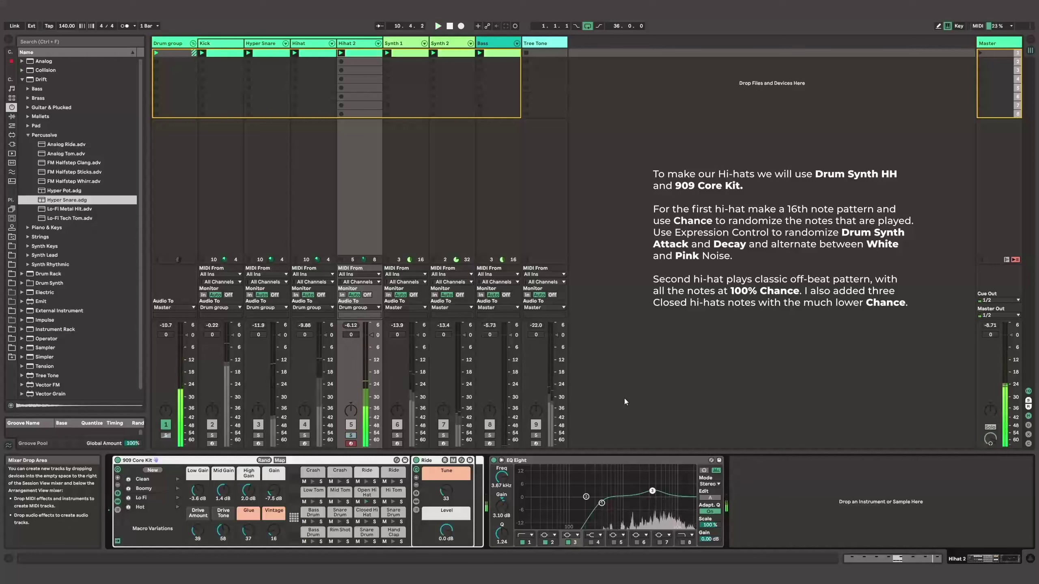
- Solo the Hihat track alongside Hihat 2 and play both hi-hats together
{"action": "left_click", "coordinate": [304, 435]}
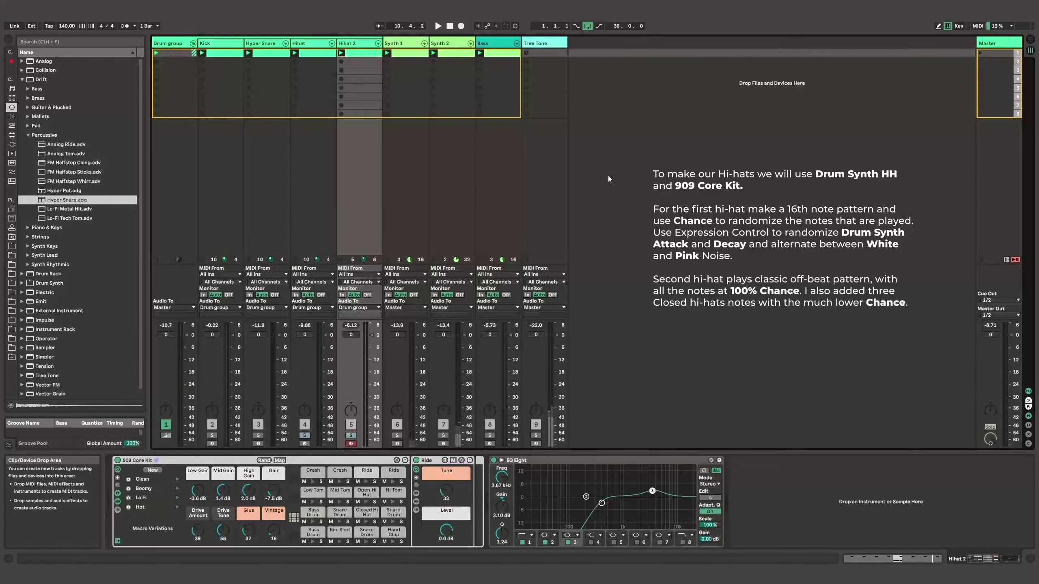
{"action": "key", "text": "space"}
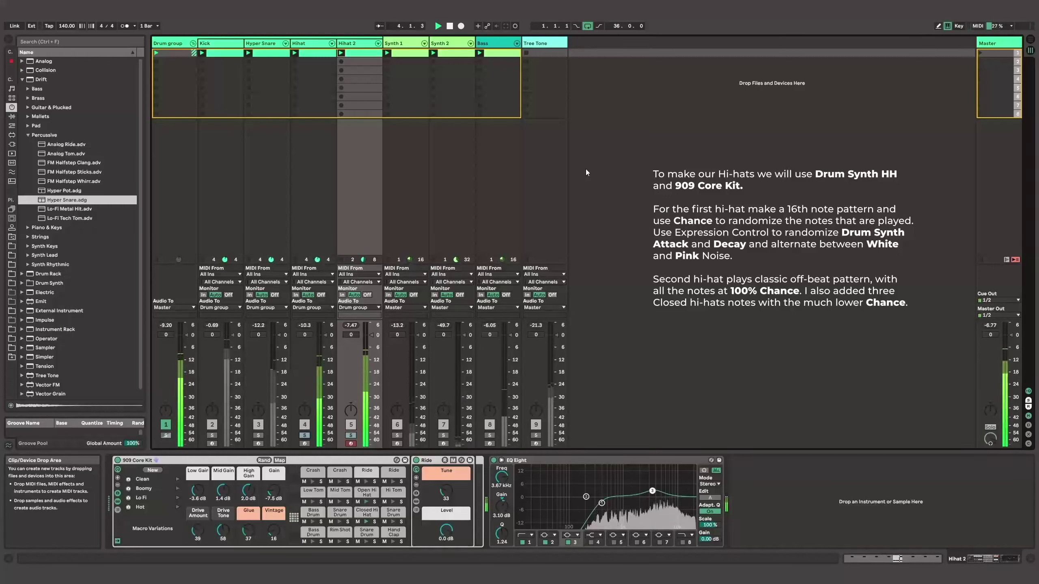
- Play the kick, snare and both hi-hats together and show the Drum group's devices
{"action": "key", "text": "space"}
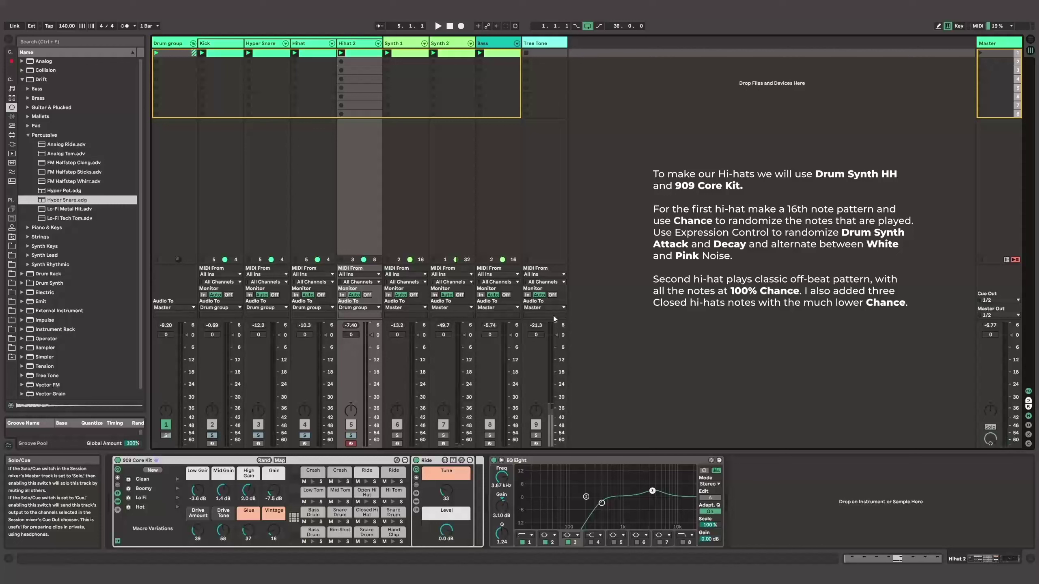
{"action": "key", "text": "space"}
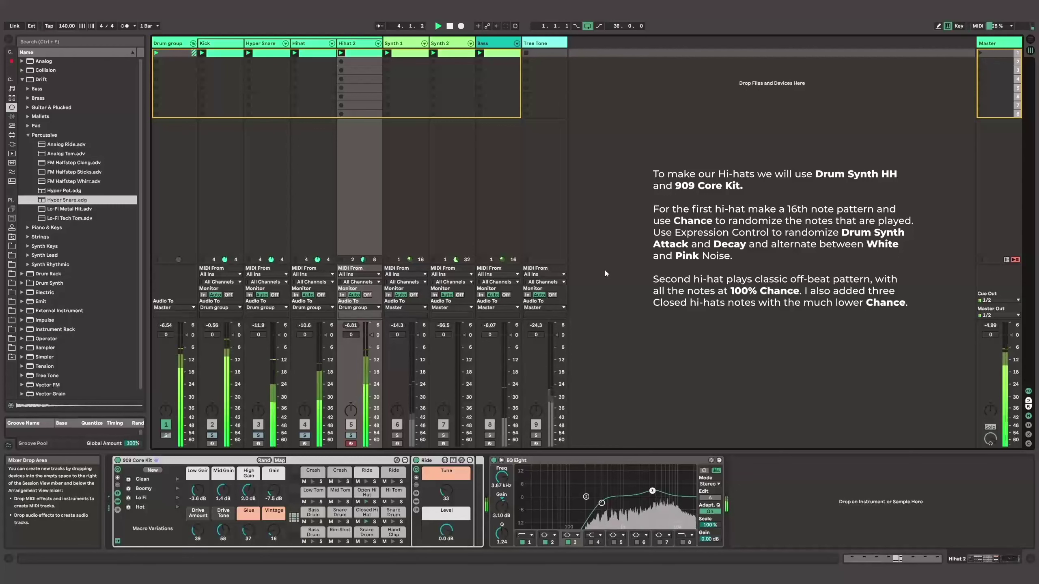
{"action": "left_click", "coordinate": [167, 44]}
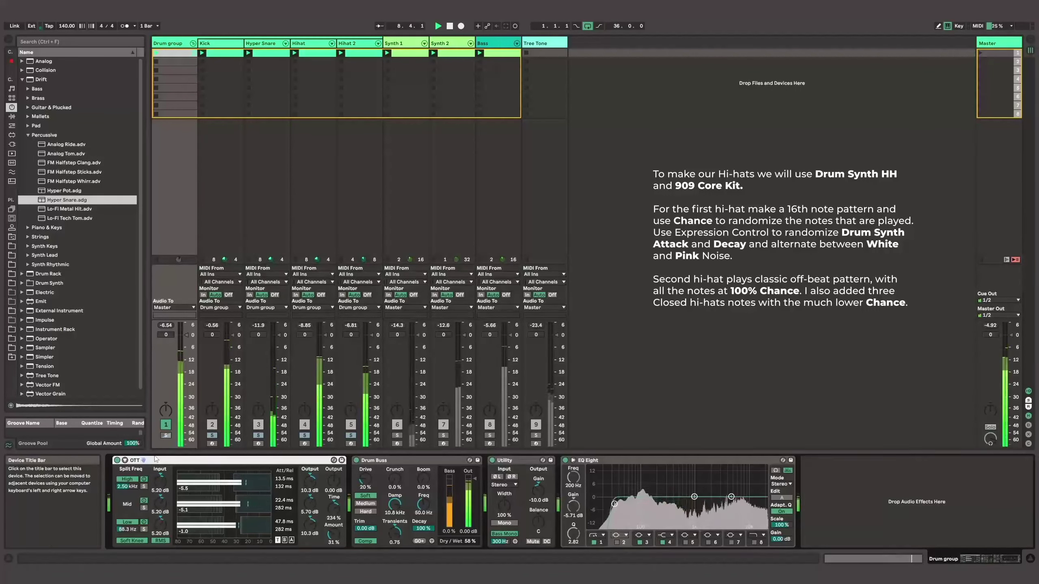
- Bypass OTT on the Drum group and turn OTT, Drum Buss and Utility back on one by one to compare the sound
{"action": "left_click", "coordinate": [117, 460]}
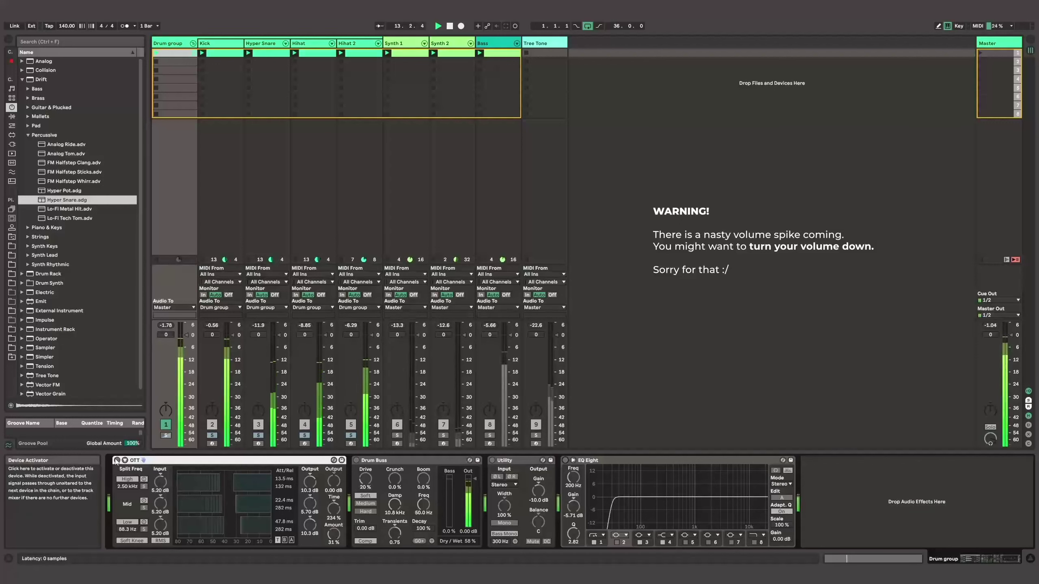
{"action": "left_click", "coordinate": [117, 460]}
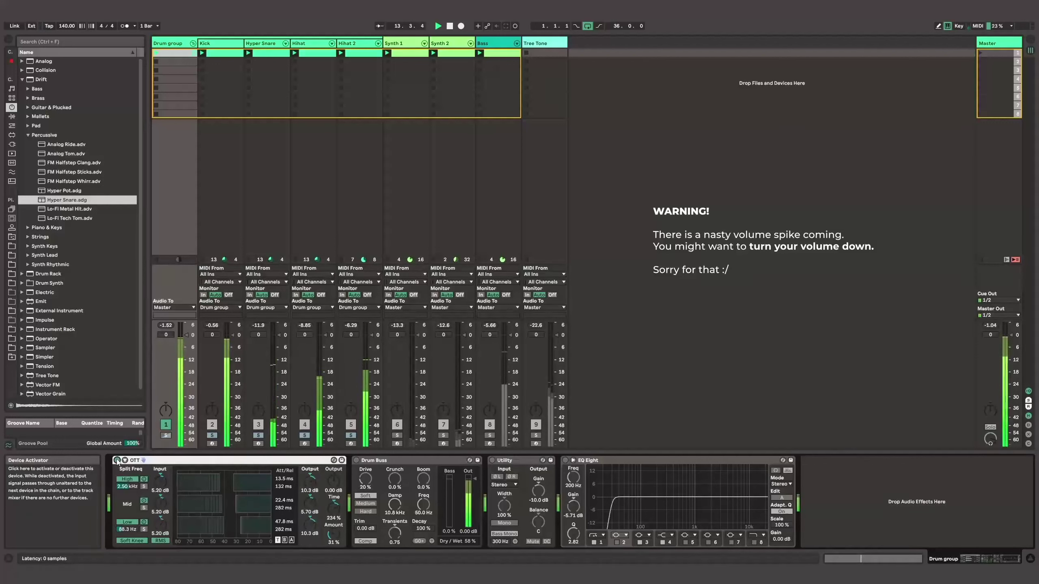
{"action": "left_click", "coordinate": [357, 461]}
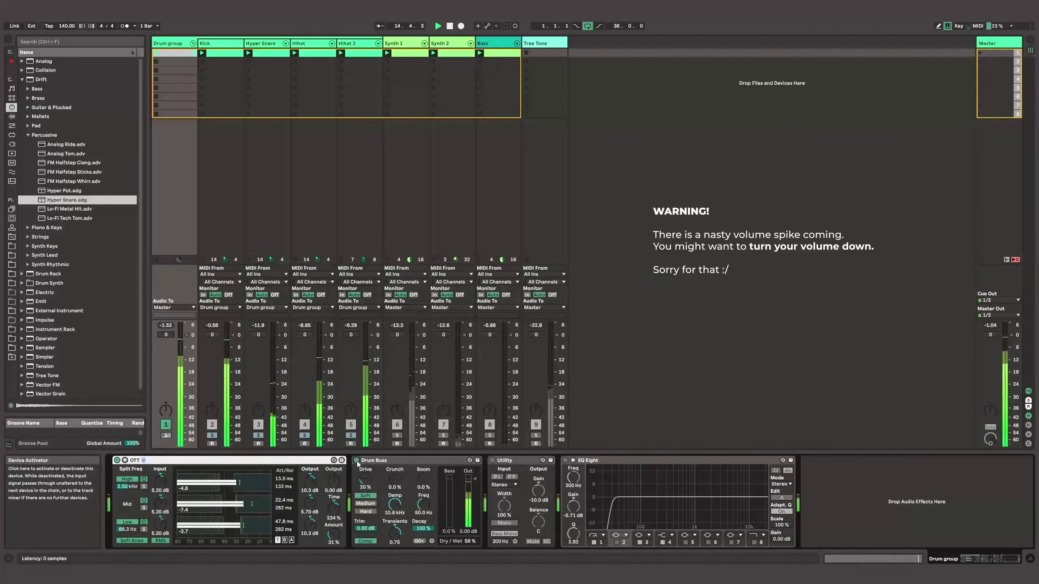
{"action": "left_click", "coordinate": [492, 461]}
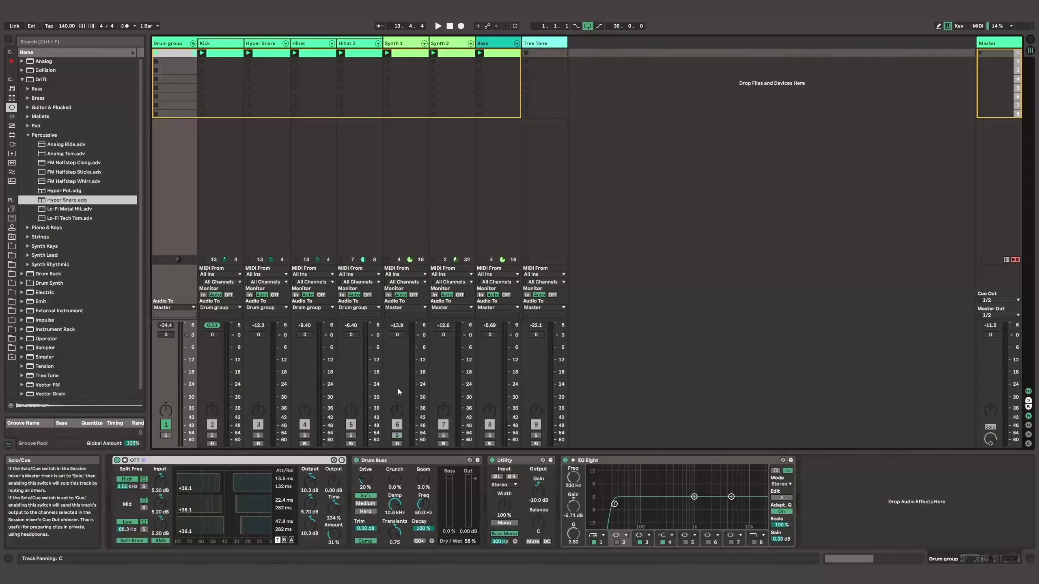
- Show the Synth 1 track's devices, examine the Granular Stretches patch in its Surge XT editor, and close the editor
{"action": "left_click", "coordinate": [403, 44]}
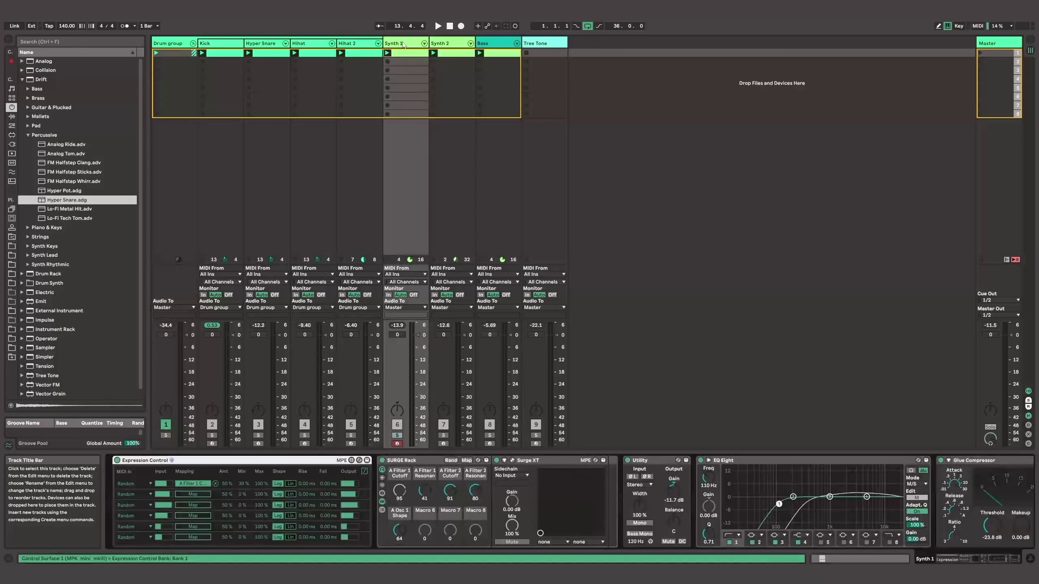
{"action": "left_click", "coordinate": [512, 462]}
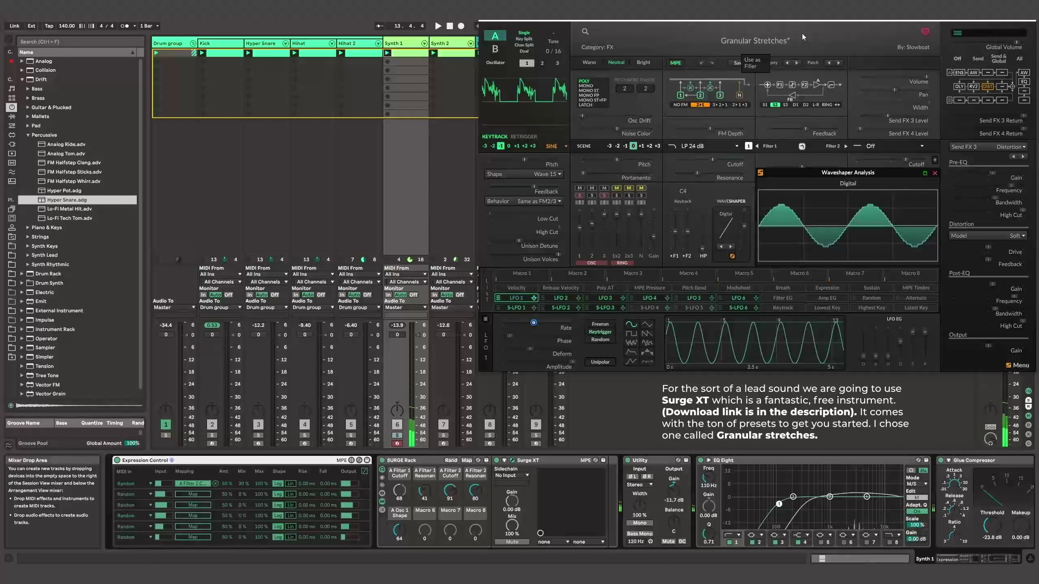
{"action": "left_click", "coordinate": [1033, 21]}
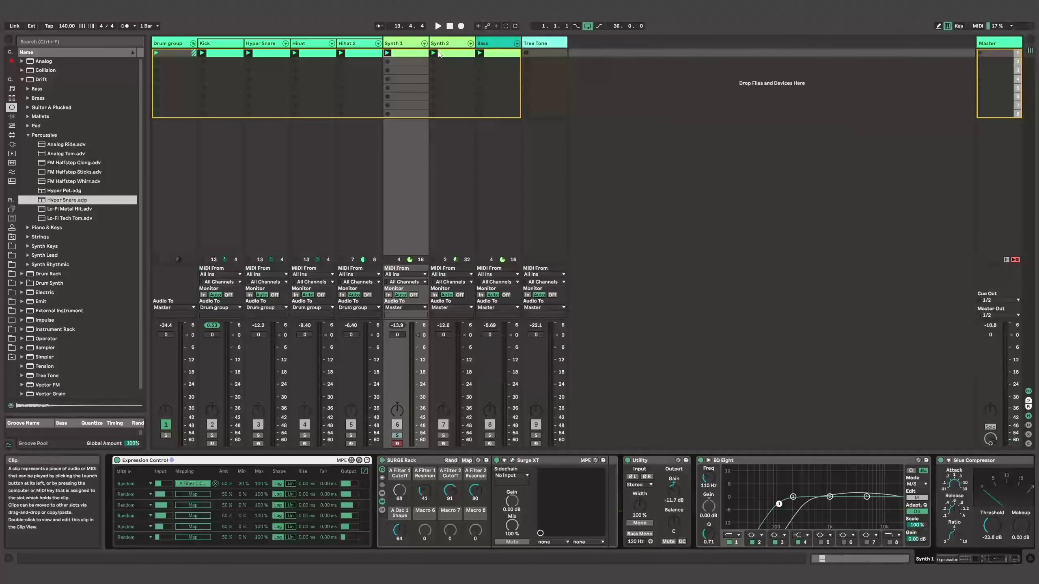
- Open and play the Synth 1 clip to examine its notes and Chance values, and show the track's whole device chain
{"action": "left_click", "coordinate": [407, 54]}
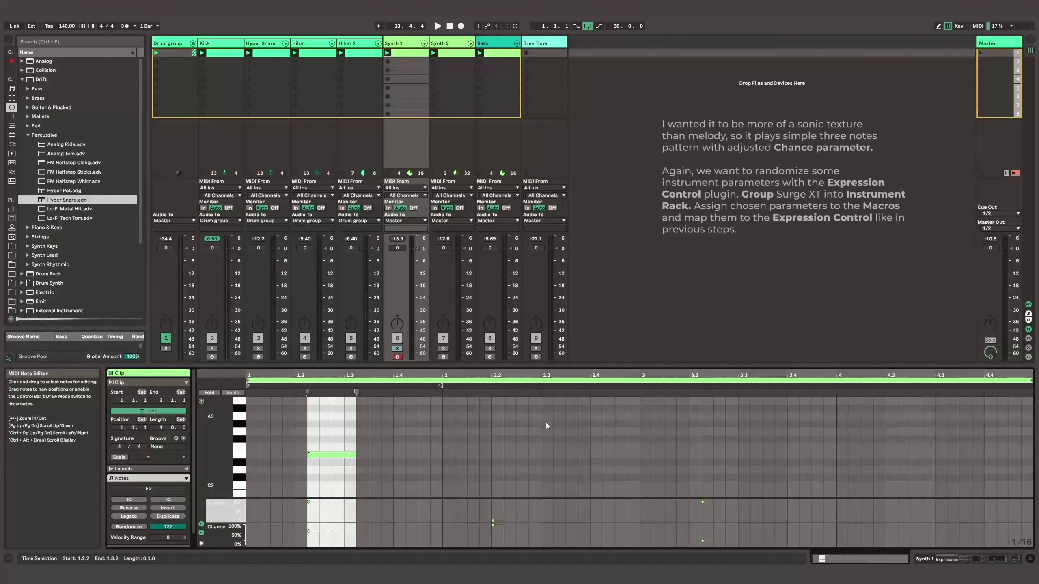
{"action": "key", "text": "space"}
{"action": "left_click_drag", "start_coordinate": [561, 365], "coordinate": [561, 282]}
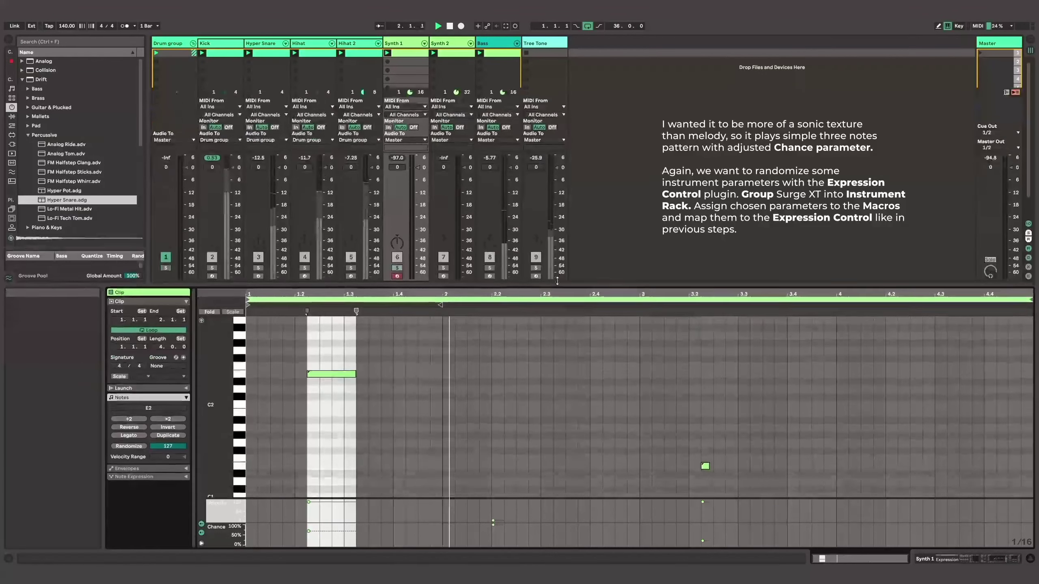
{"action": "scroll", "coordinate": [586, 384], "scroll_direction": "up", "scroll_amount": 1}
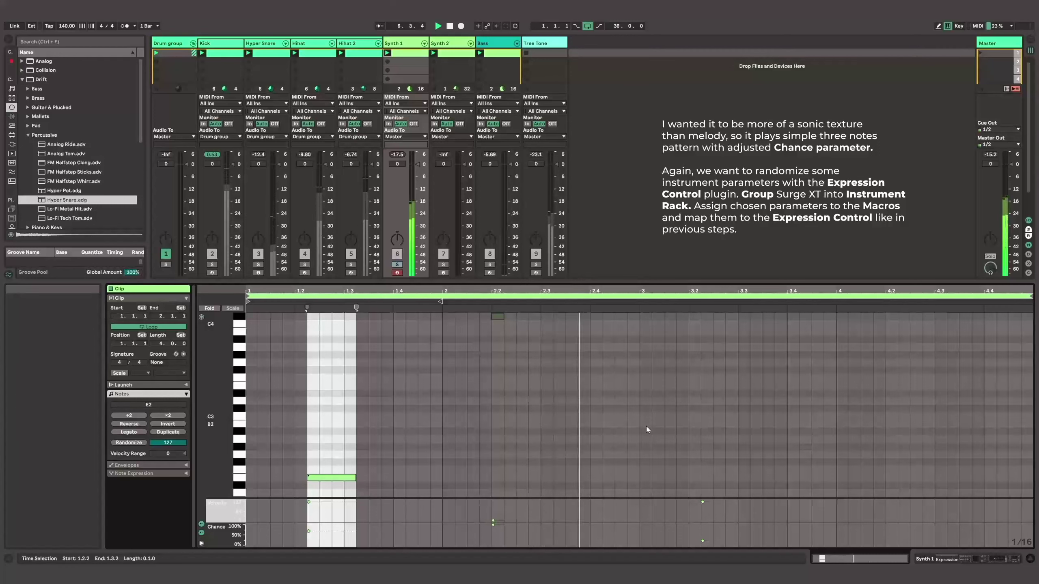
{"action": "scroll", "coordinate": [628, 415], "scroll_direction": "down", "scroll_amount": 10}
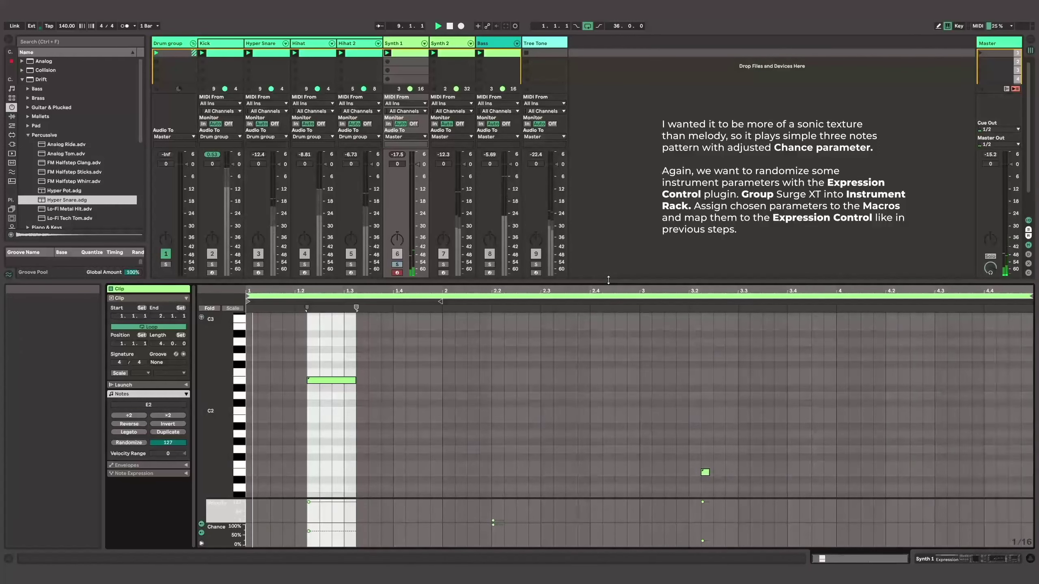
{"action": "left_click_drag", "start_coordinate": [608, 280], "coordinate": [615, 384]}
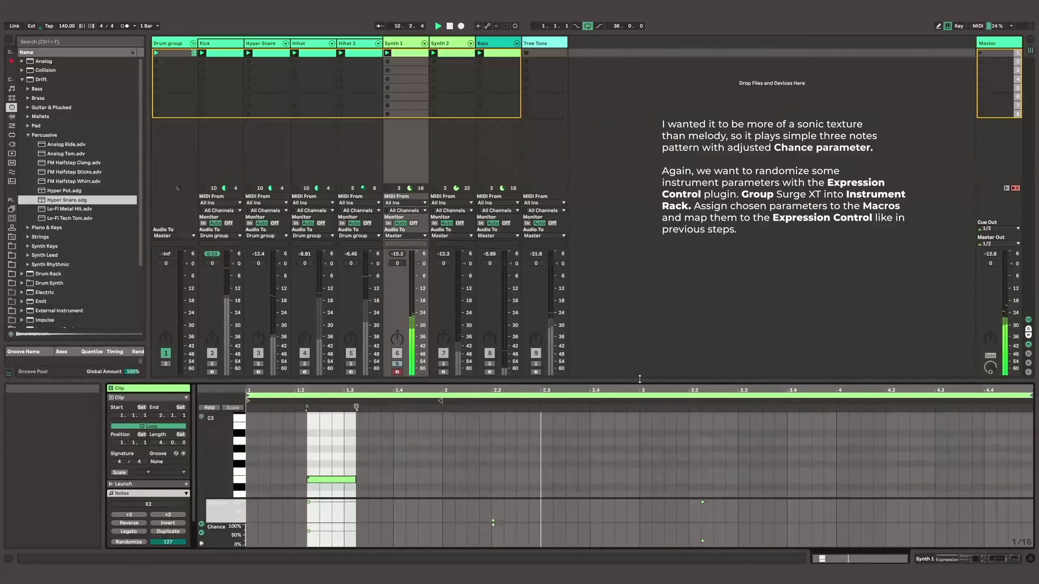
{"action": "left_click", "coordinate": [403, 44]}
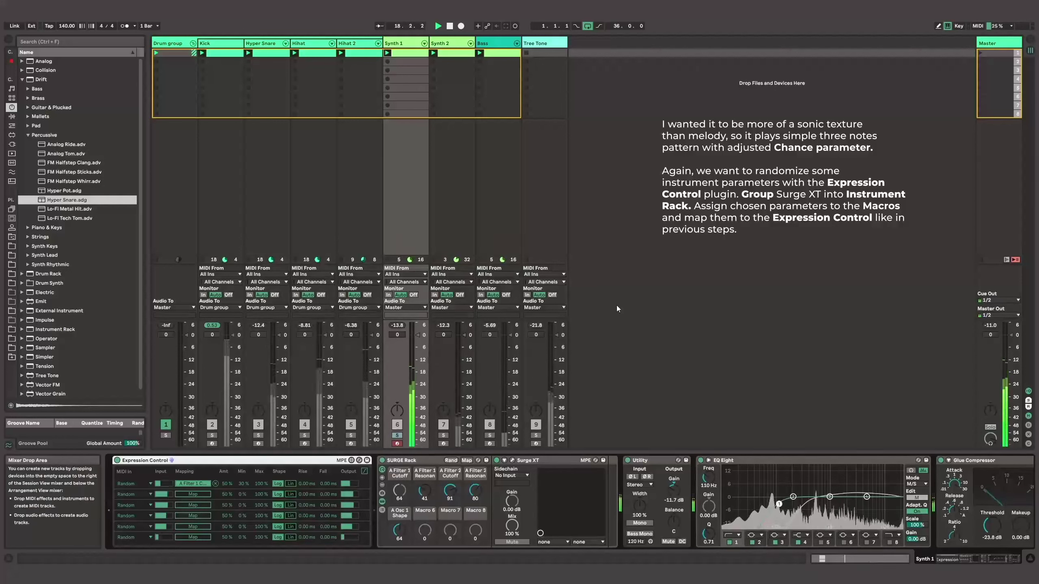
{"action": "left_click", "coordinate": [970, 563]}
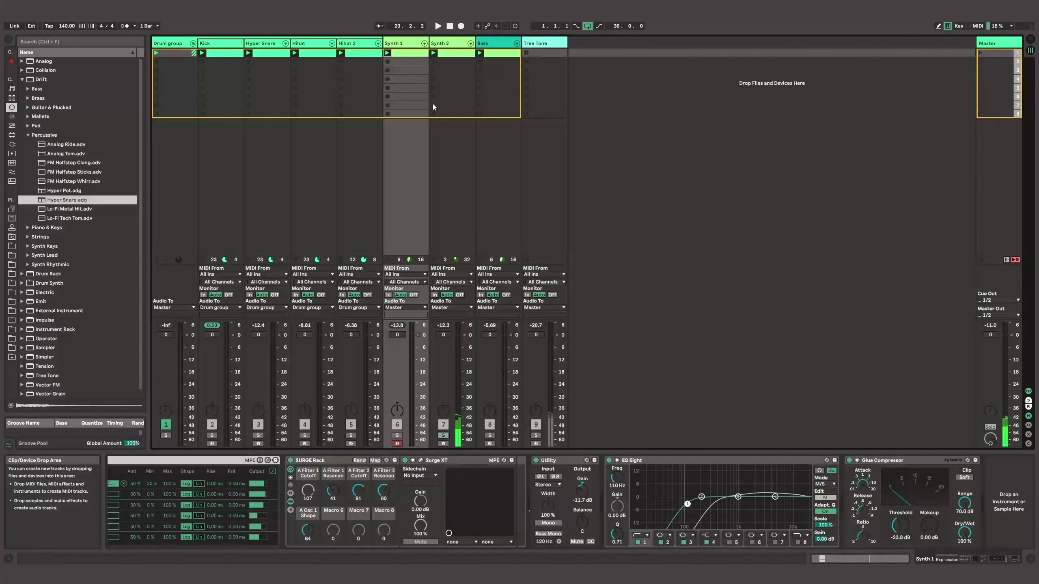
- Open the Synth 2 track's Surge XT editor with the Wild Stab 1 patch and play the track's clip with its notes shown
{"action": "left_click", "coordinate": [455, 45]}
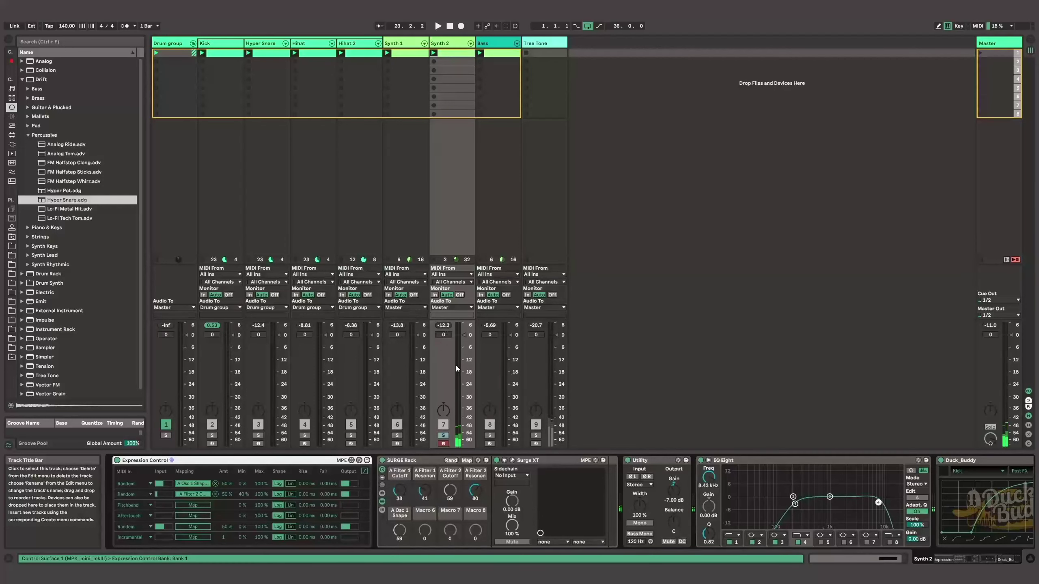
{"action": "left_click", "coordinate": [513, 461]}
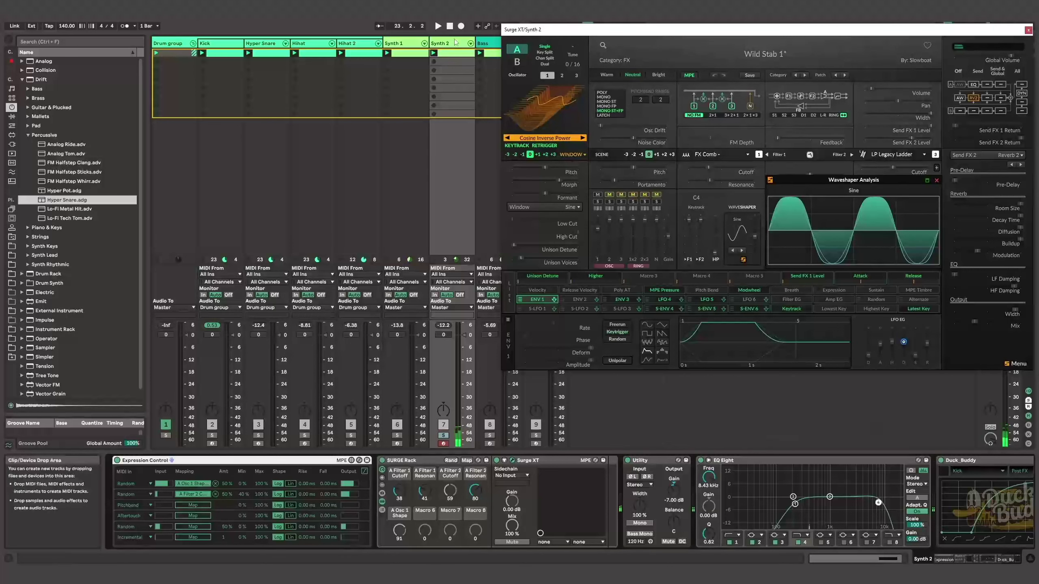
{"action": "left_click", "coordinate": [450, 56]}
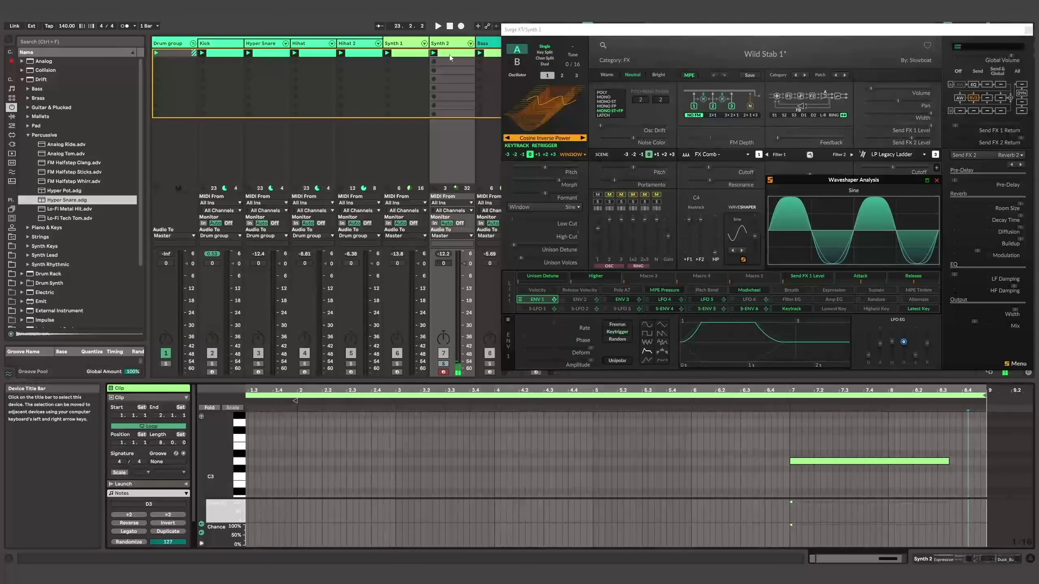
{"action": "left_click", "coordinate": [433, 53]}
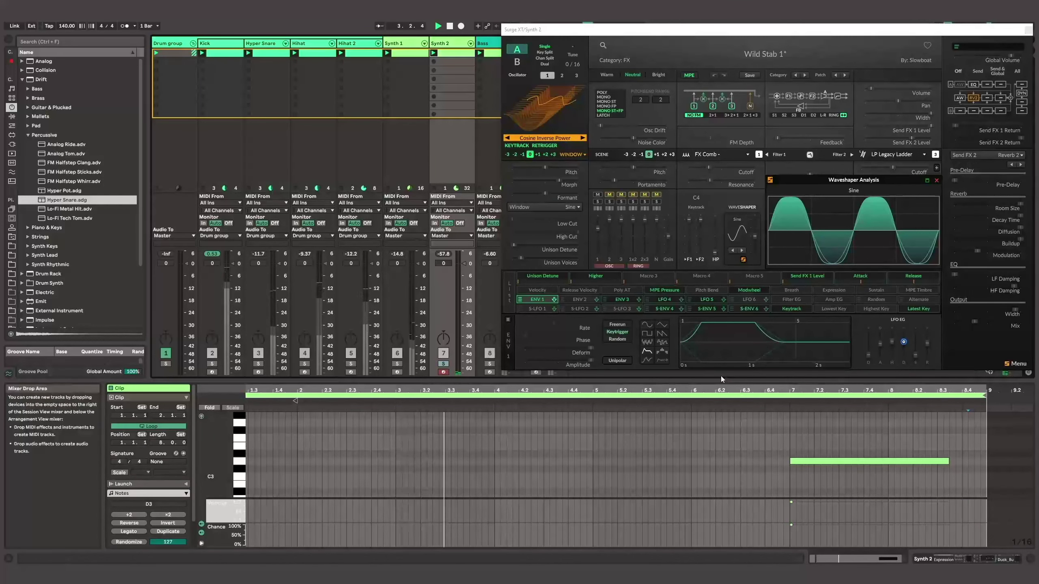
- Examine the Synth 2 device chain through to KClip Zero, close the Surge XT editor, and play the track with the drums
{"action": "left_click", "coordinate": [453, 43]}
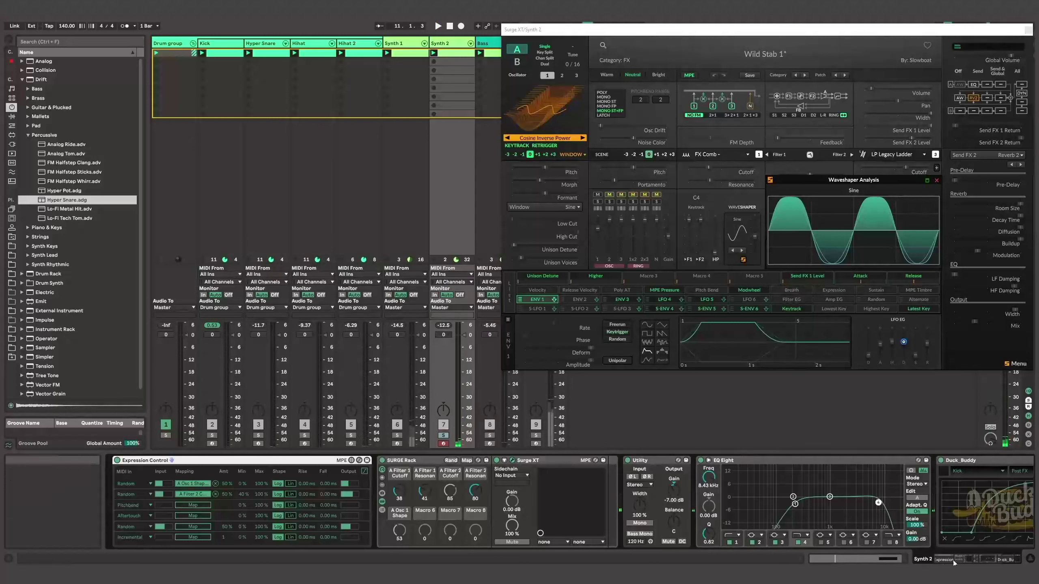
{"action": "left_click_drag", "start_coordinate": [953, 561], "coordinate": [982, 560]}
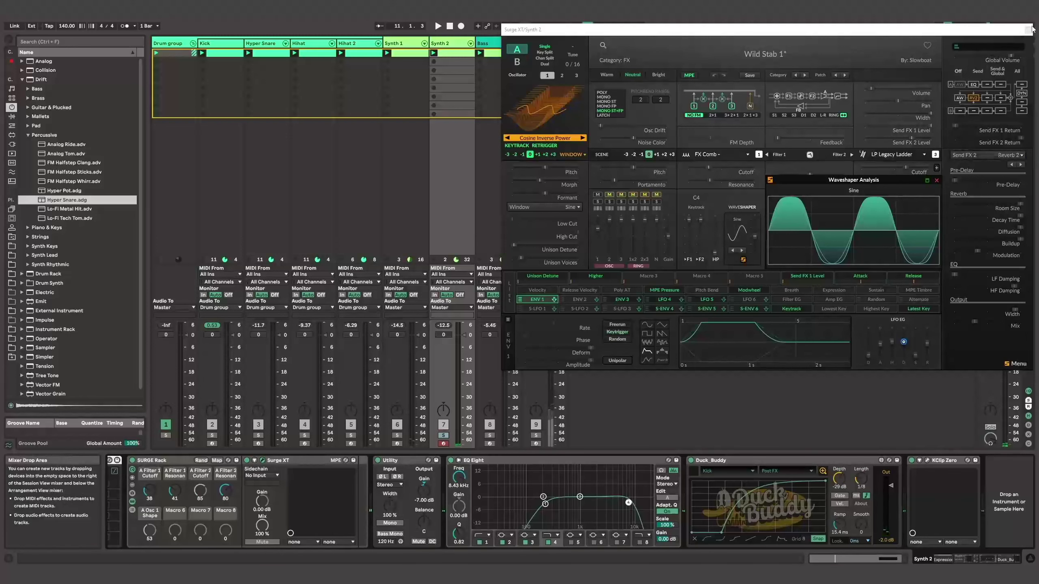
{"action": "left_click", "coordinate": [1028, 30]}
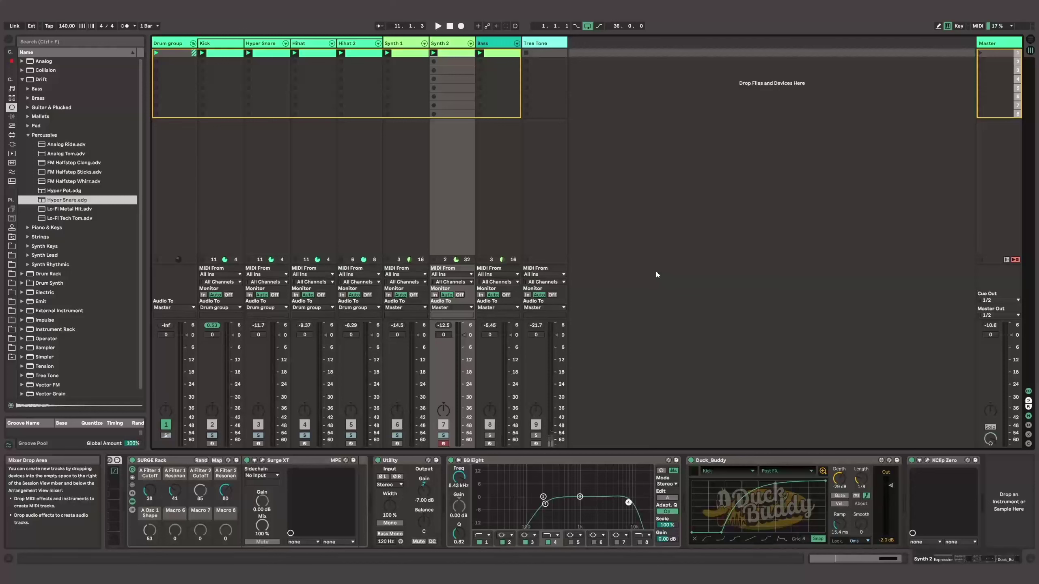
{"action": "key", "text": "space"}
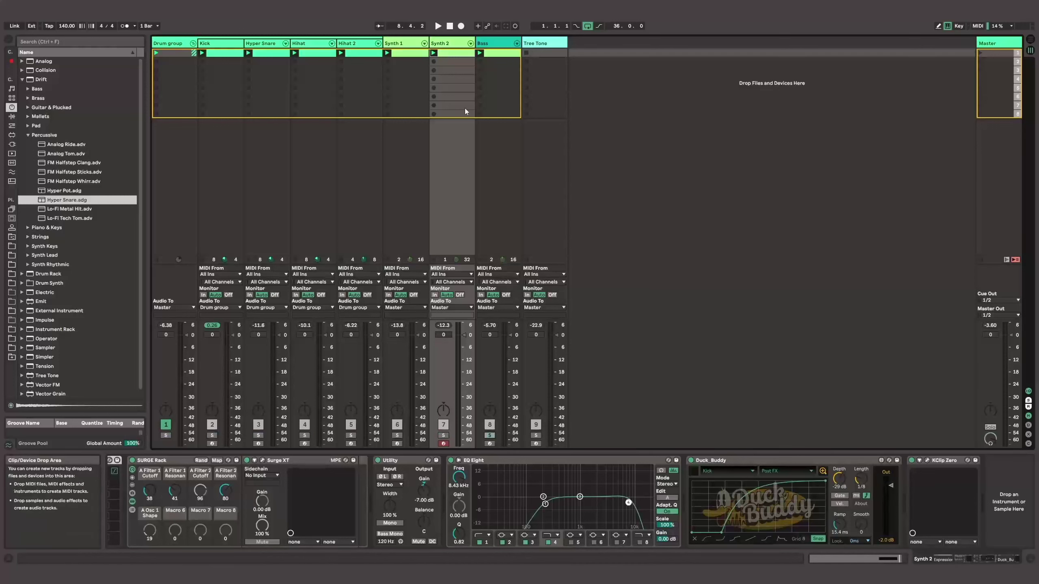
- Show the Bass track's devices and locate the Body Bass preset among Drift's Bass presets in the browser
{"action": "left_click", "coordinate": [492, 111]}
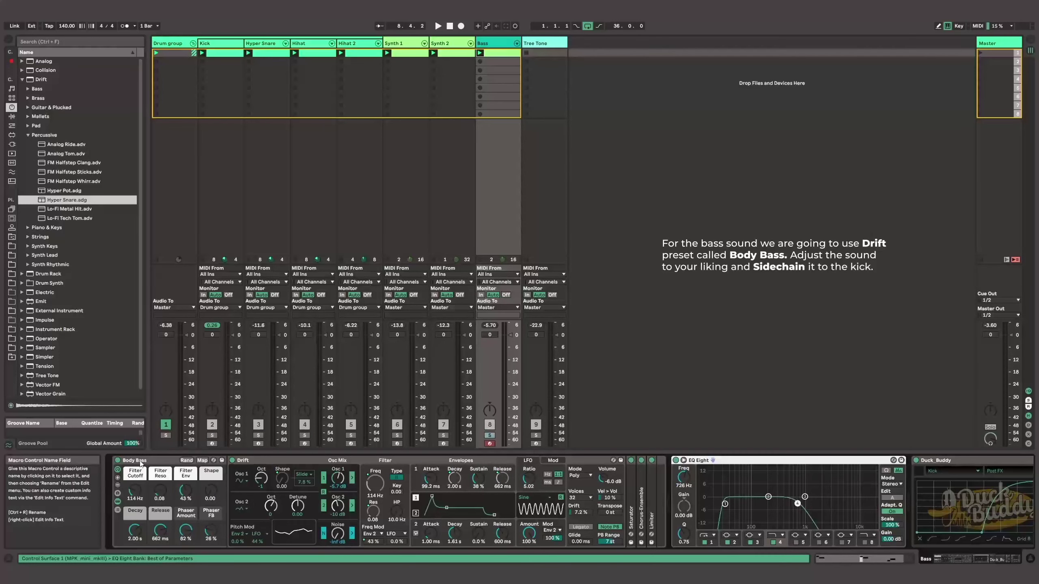
{"action": "left_click", "coordinate": [28, 135]}
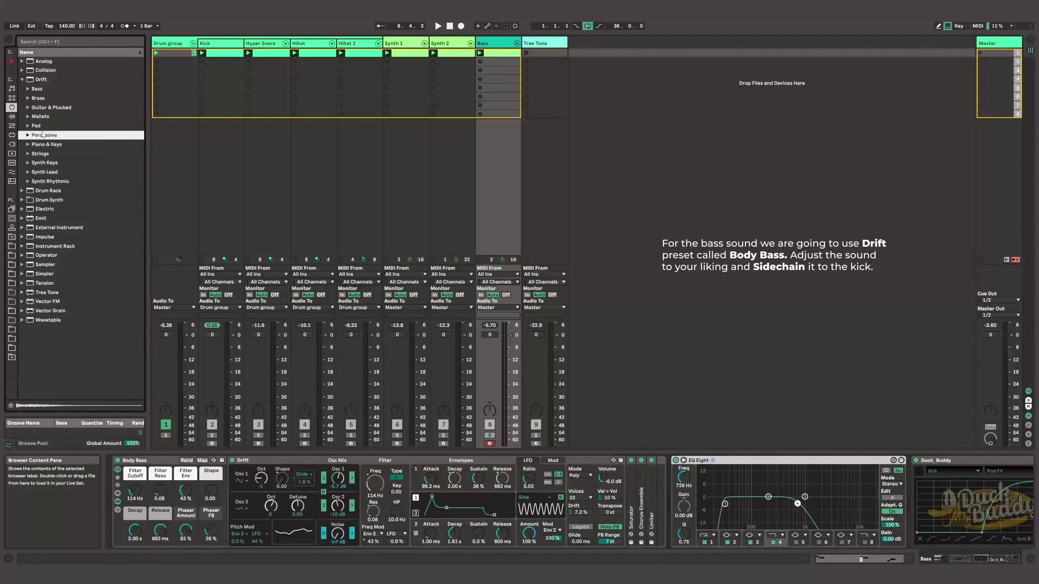
{"action": "left_click", "coordinate": [26, 92]}
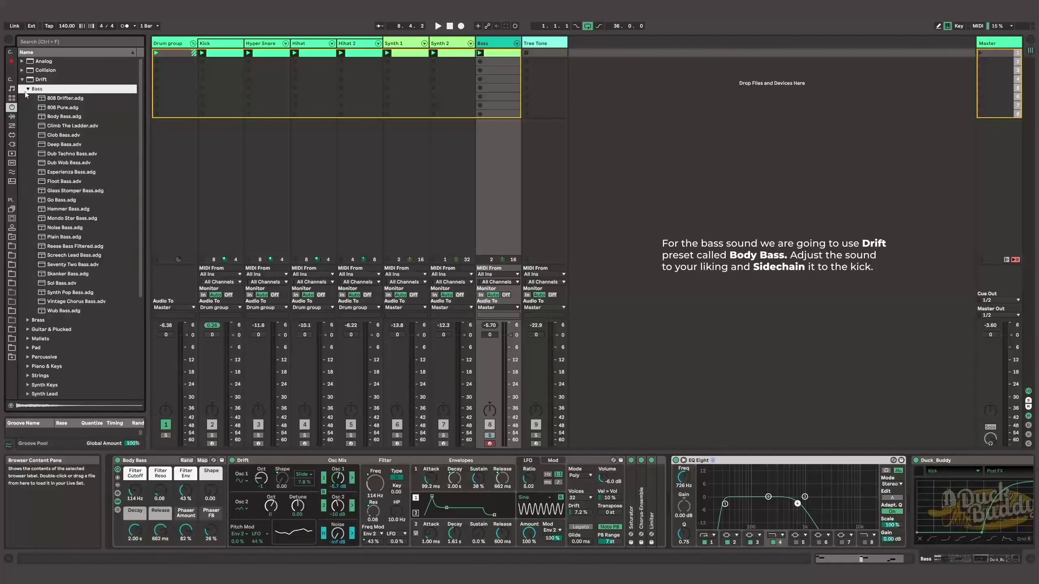
{"action": "left_click", "coordinate": [63, 118]}
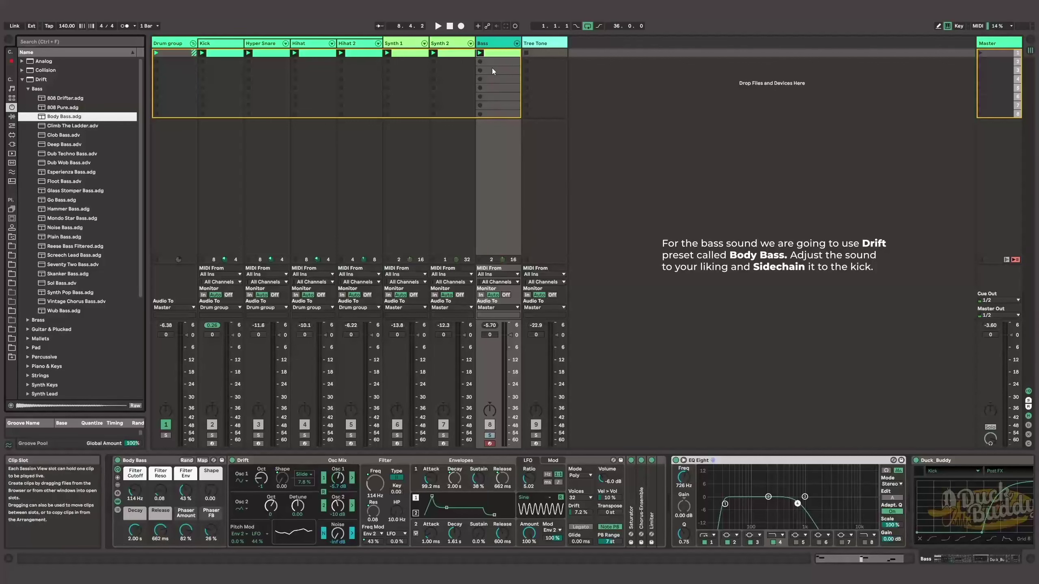
- Open and play the Bass clip to examine its notes, and show the track's device chain from Body Bass to Glue Compressor
{"action": "left_click", "coordinate": [495, 55]}
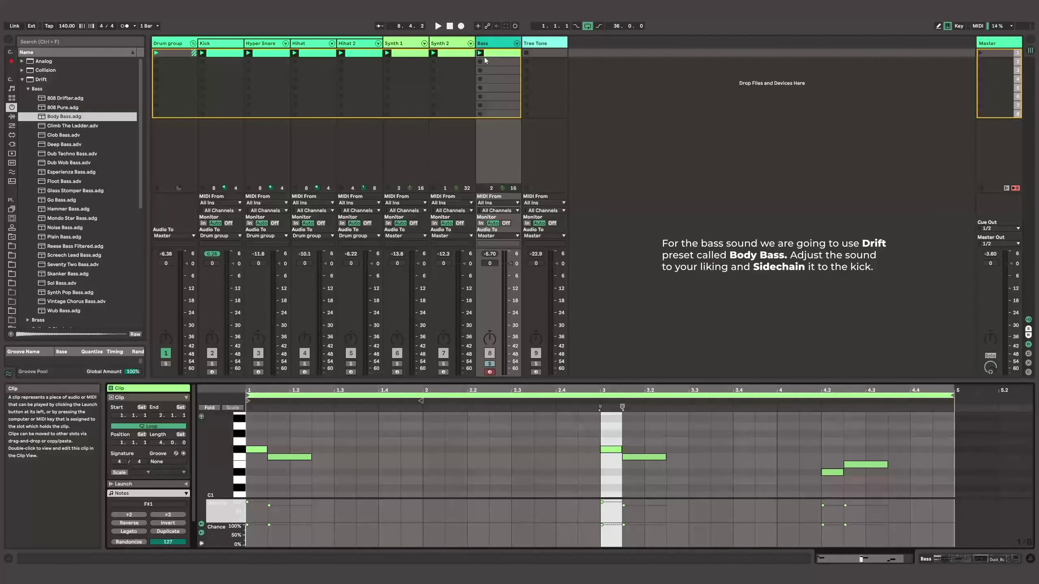
{"action": "key", "text": "space"}
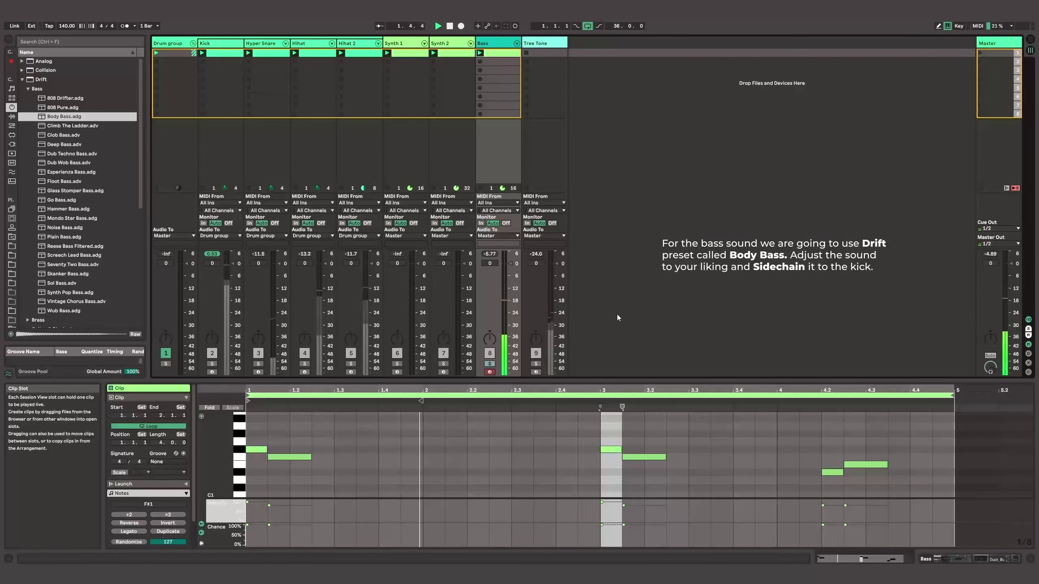
{"action": "left_click", "coordinate": [499, 46]}
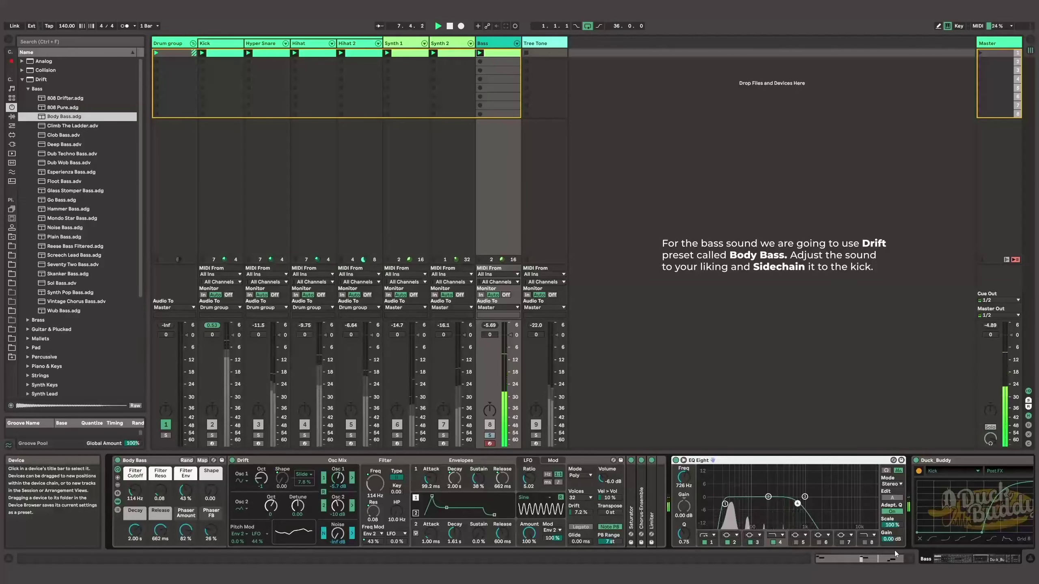
{"action": "left_click_drag", "start_coordinate": [953, 557], "coordinate": [991, 557]}
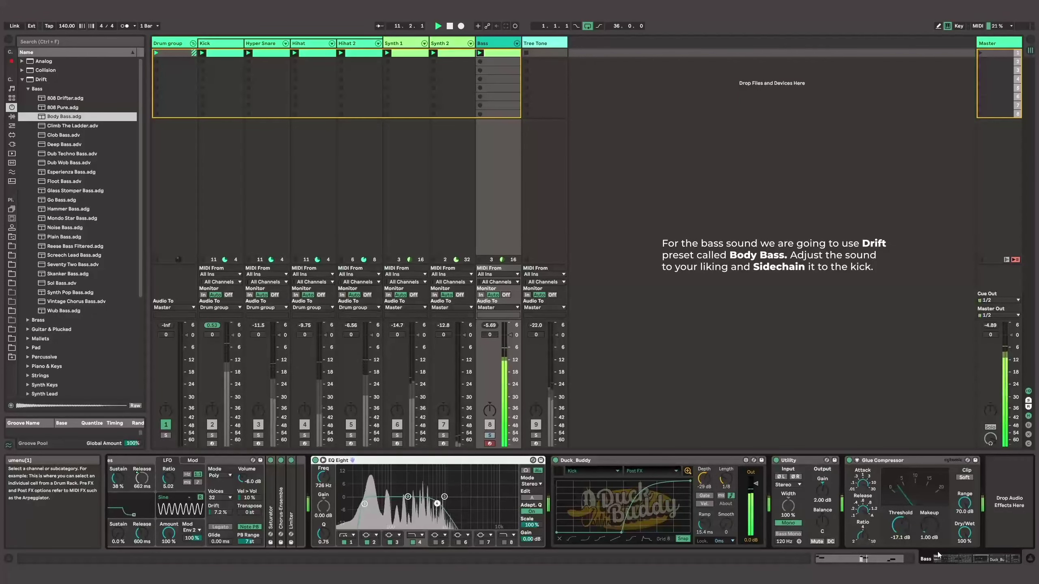
{"action": "left_click_drag", "start_coordinate": [961, 559], "coordinate": [929, 558]}
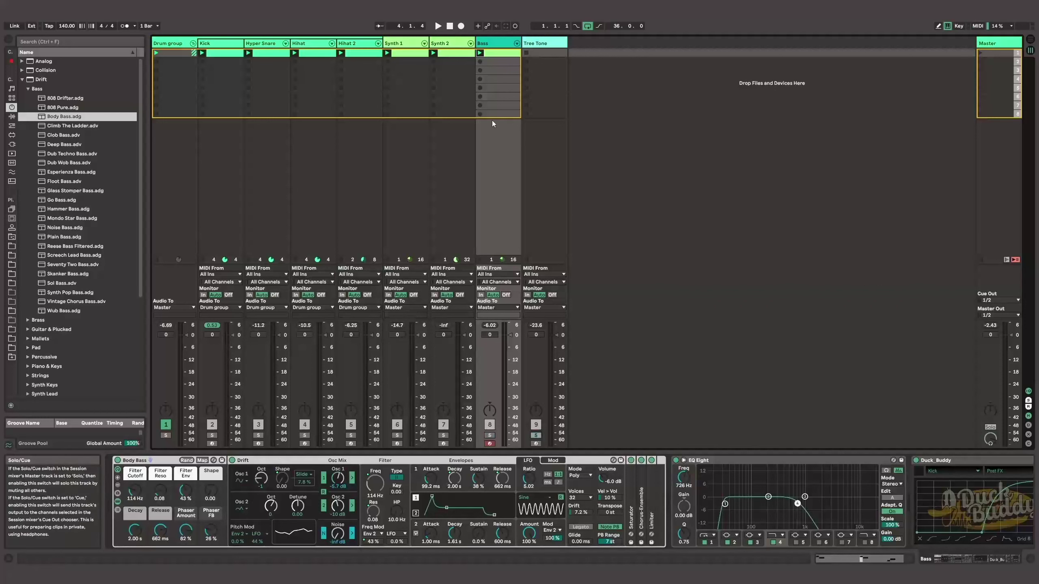
- Show and play the Tree Tone track, try its Rain amount at 48.0%, and bring Rain down to 0%
{"action": "left_click", "coordinate": [539, 43]}
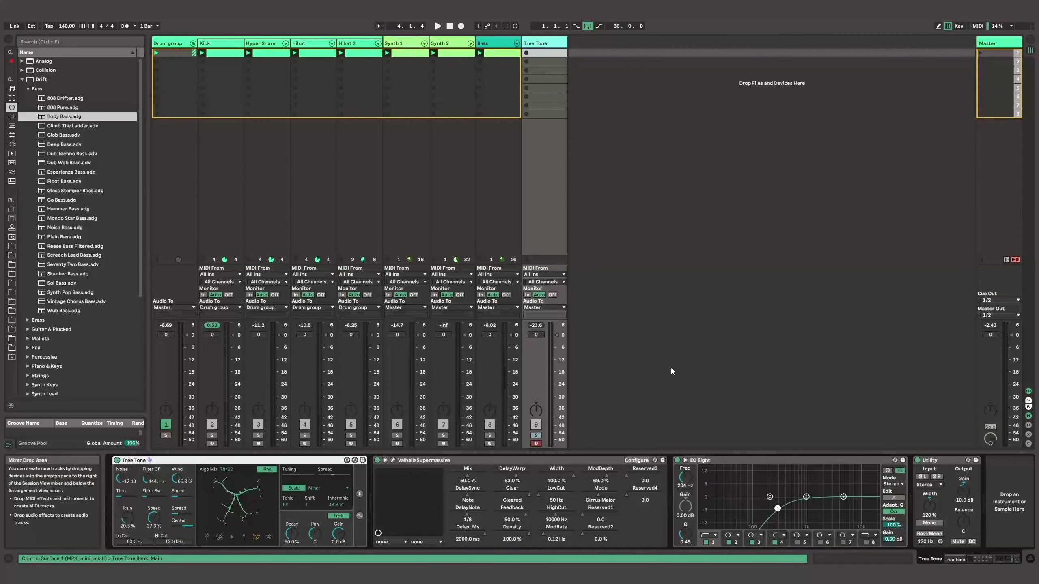
{"action": "key", "text": "space"}
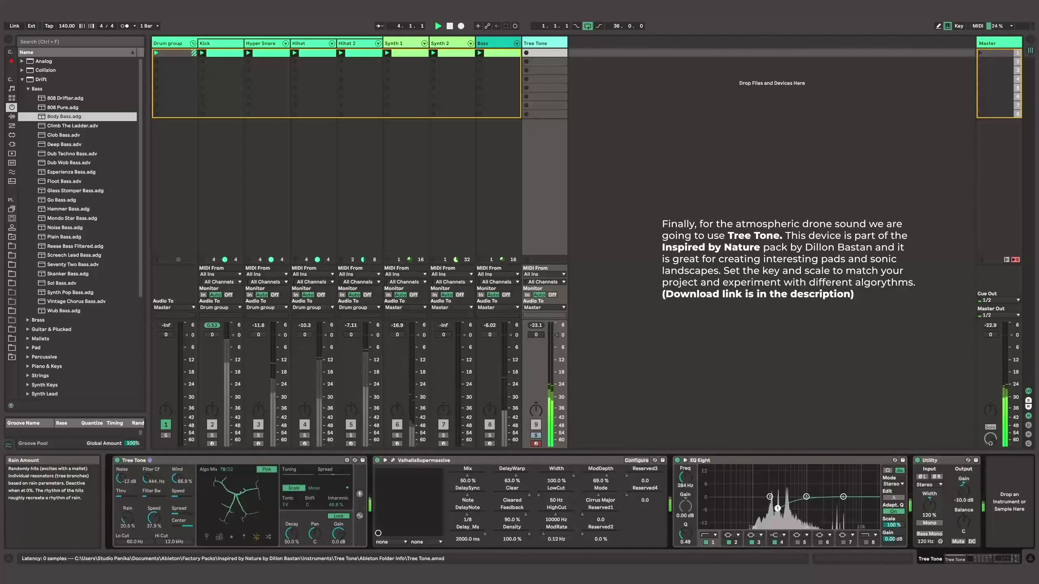
{"action": "left_click_drag", "start_coordinate": [129, 520], "coordinate": [129, 482]}
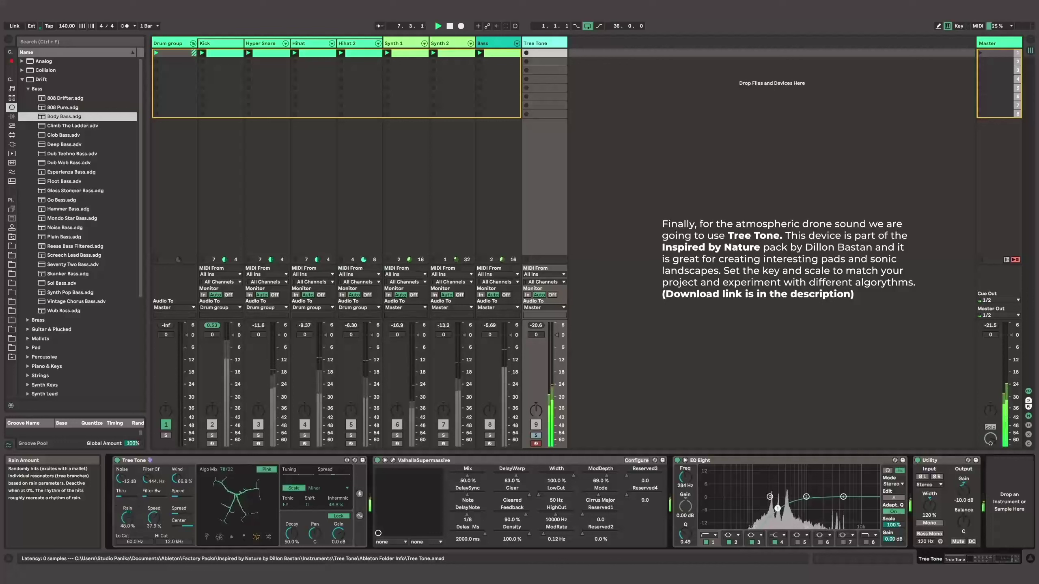
{"action": "left_click_drag", "start_coordinate": [129, 532], "coordinate": [129, 538]}
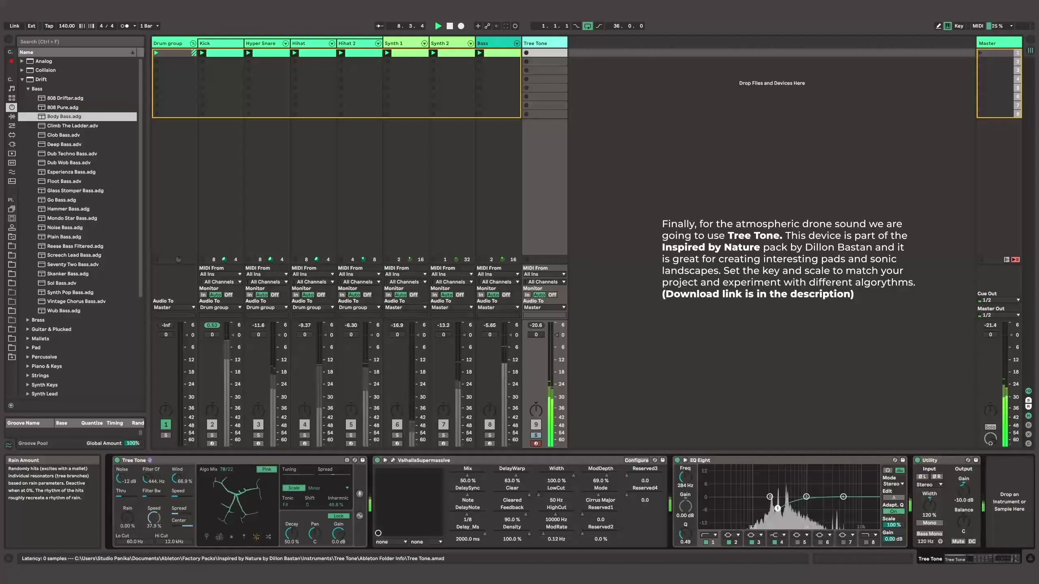
- Grow trees from Tree Tone's sixth and fourth shapes, and try Rain at 88.2% before returning it to 0%
{"action": "left_click", "coordinate": [268, 538]}
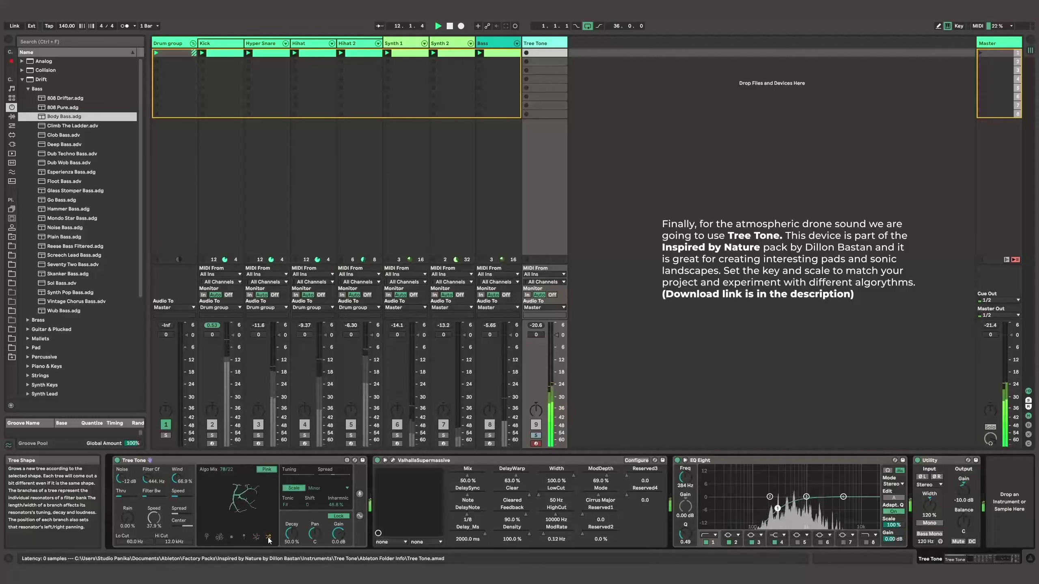
{"action": "left_click", "coordinate": [243, 537]}
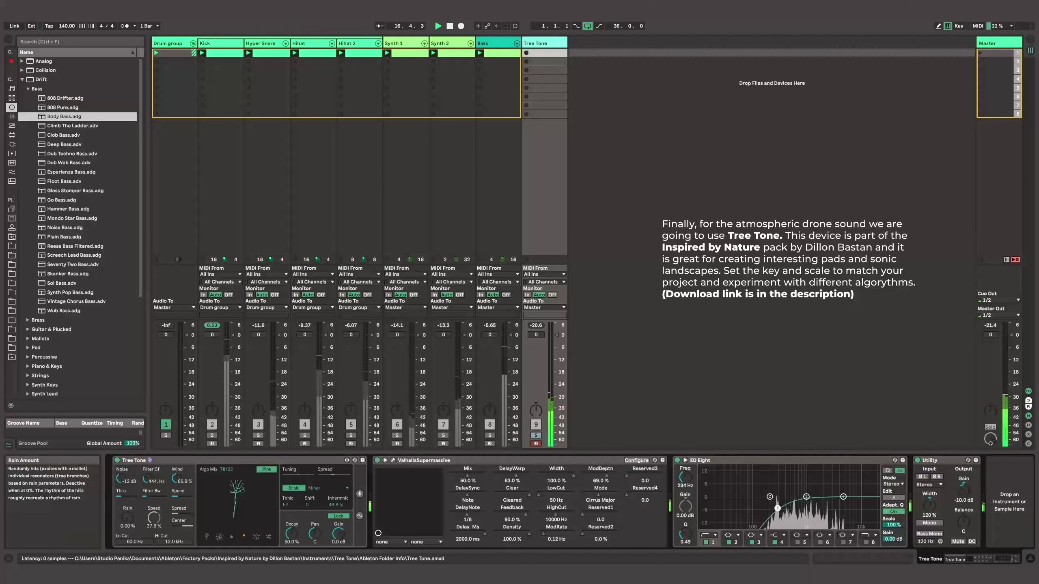
{"action": "left_click_drag", "start_coordinate": [127, 518], "coordinate": [127, 514]}
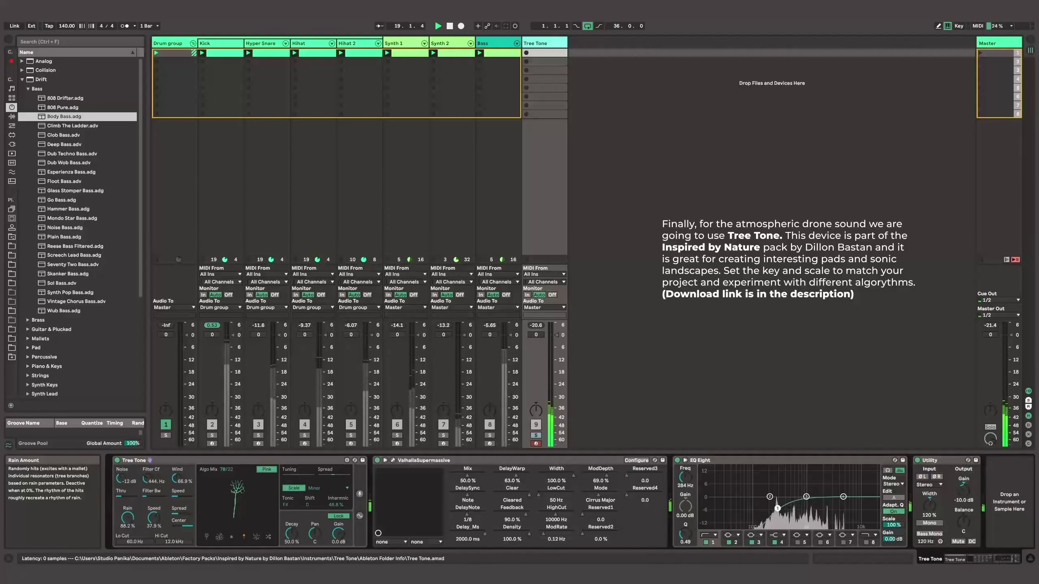
{"action": "left_click_drag", "start_coordinate": [127, 519], "coordinate": [127, 543]}
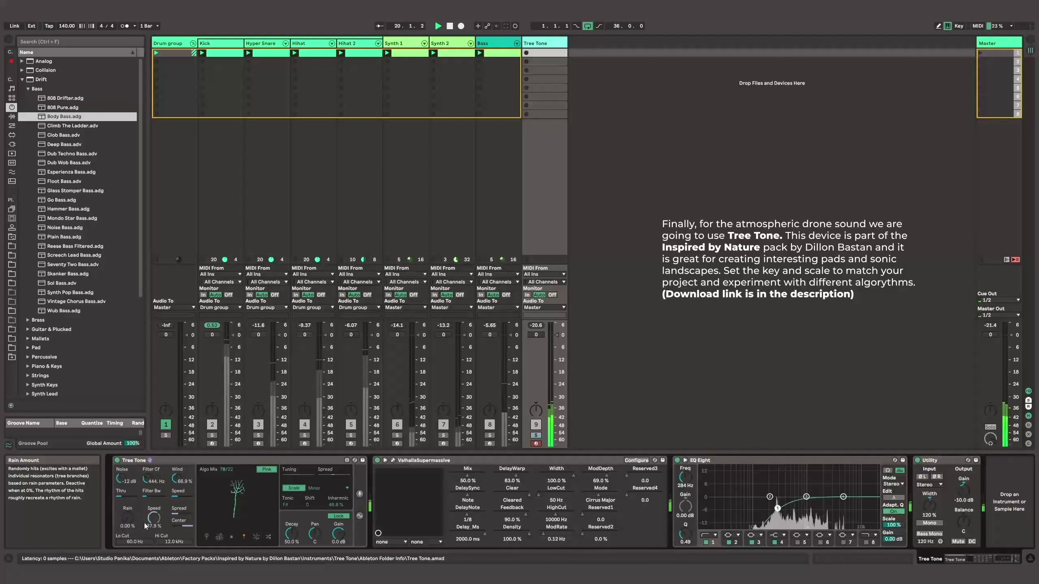
- Try Tree Tone's third, first and sixth tree shapes, and settle on a tree grown from the fifth shape
{"action": "left_click", "coordinate": [231, 537]}
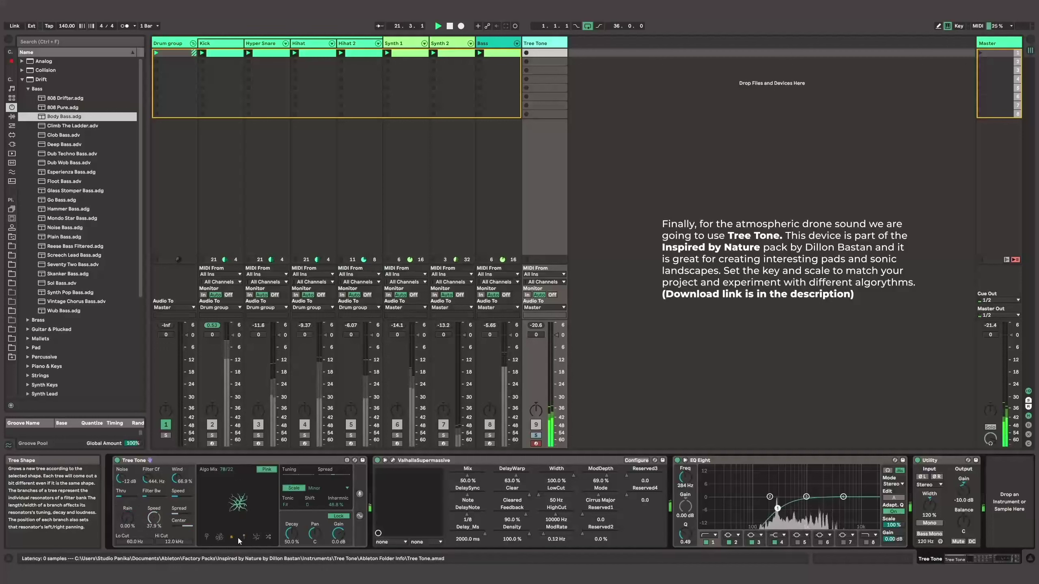
{"action": "left_click", "coordinate": [206, 537]}
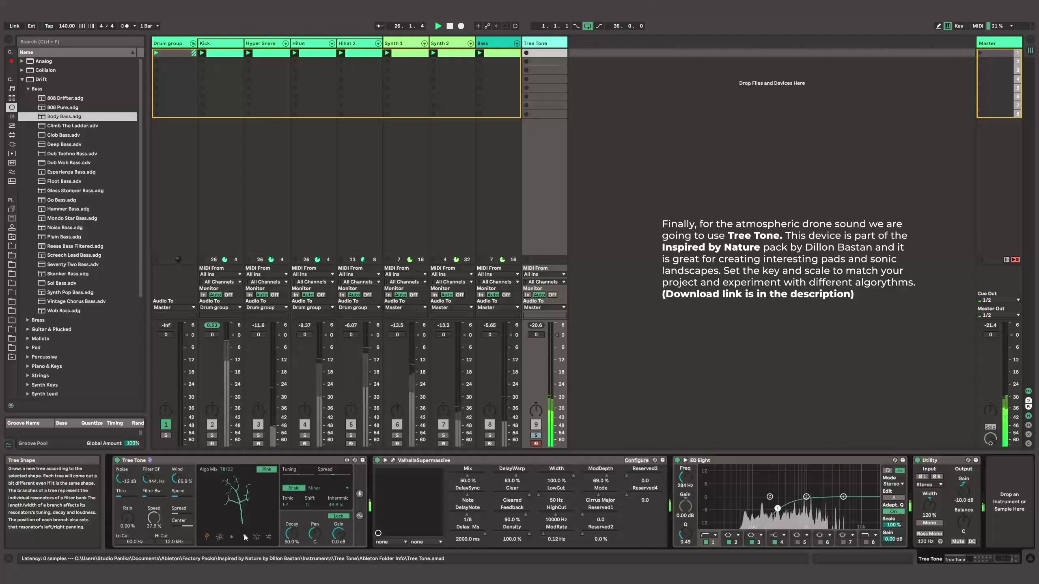
{"action": "left_click", "coordinate": [269, 537]}
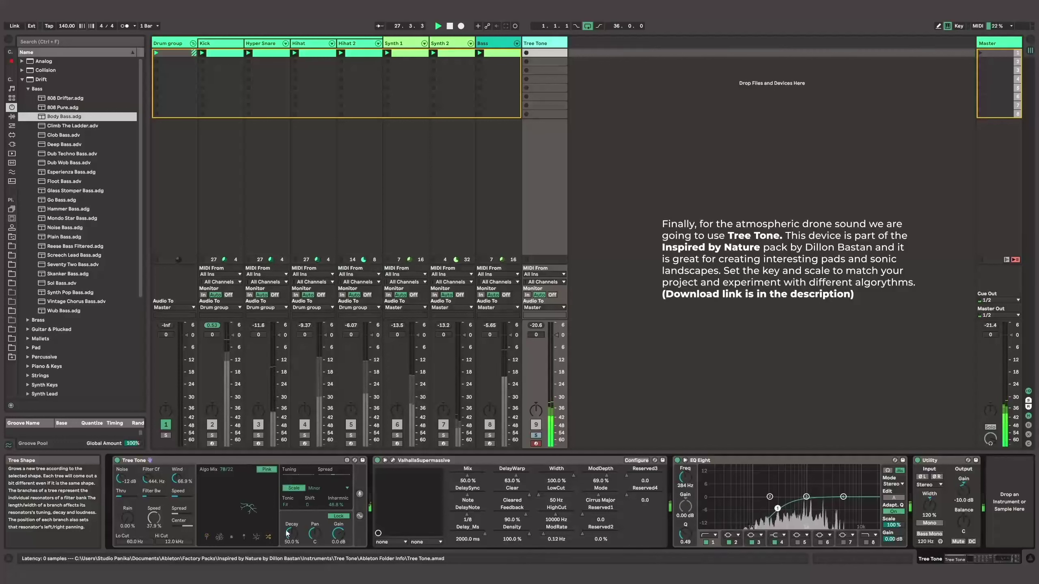
{"action": "left_click", "coordinate": [256, 537]}
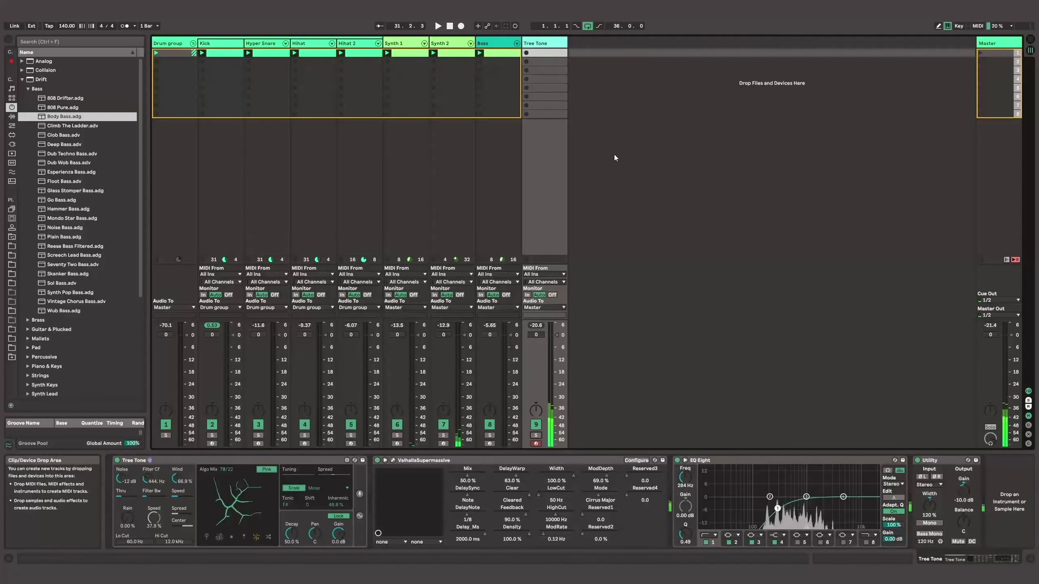
- Play the full set with Tree Tone's Rain amount raised to 36.2%, and stop playback
{"action": "key", "text": "space"}
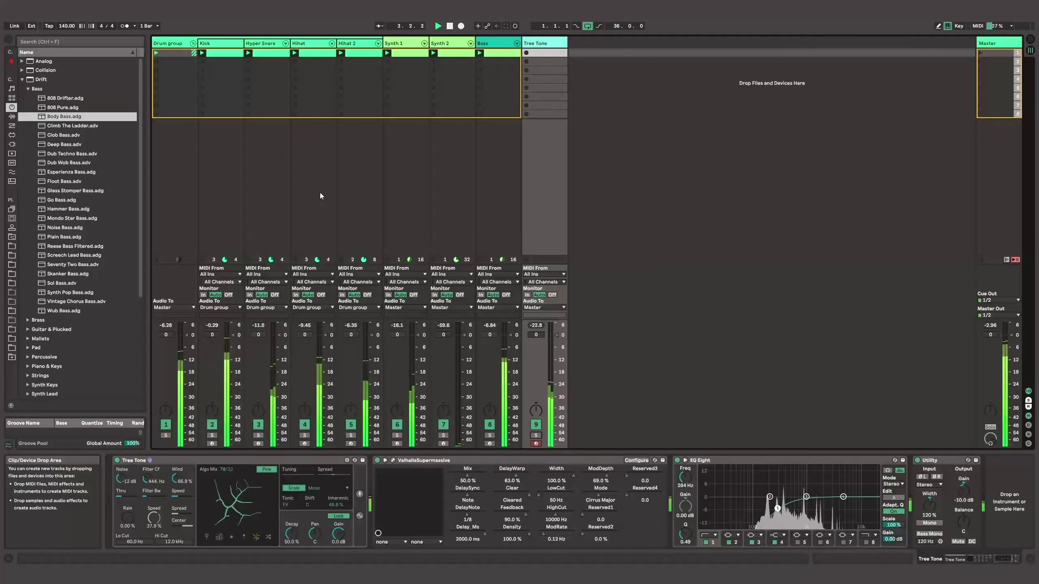
{"action": "mouse_move", "coordinate": [127, 519]}
{"action": "left_mouse_down"}
{"action": "mouse_move", "coordinate": [126, 488]}
{"action": "mouse_move", "coordinate": [126, 520]}
{"action": "left_mouse_up"}
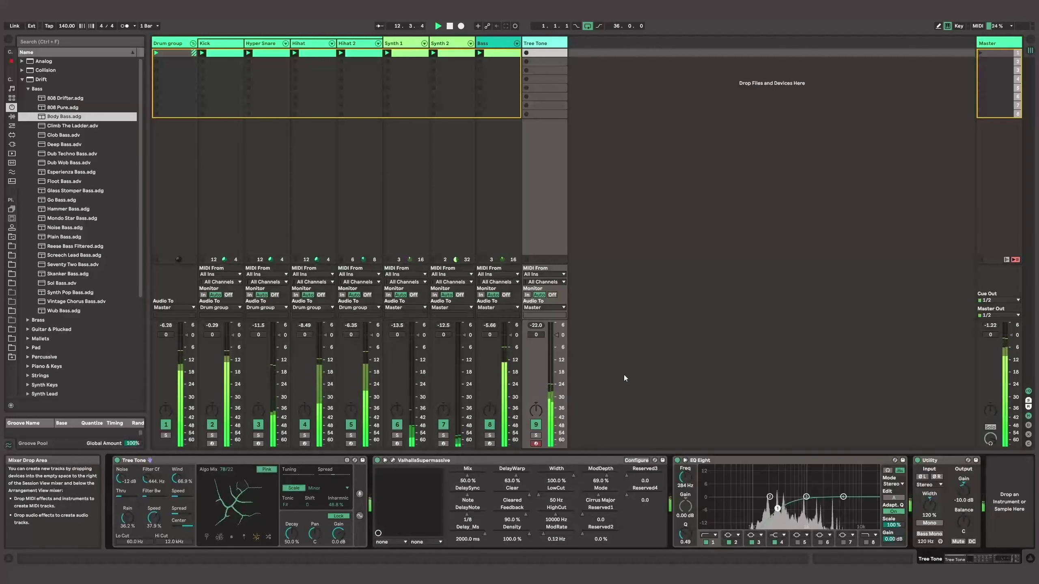
{"action": "key", "text": "space"}
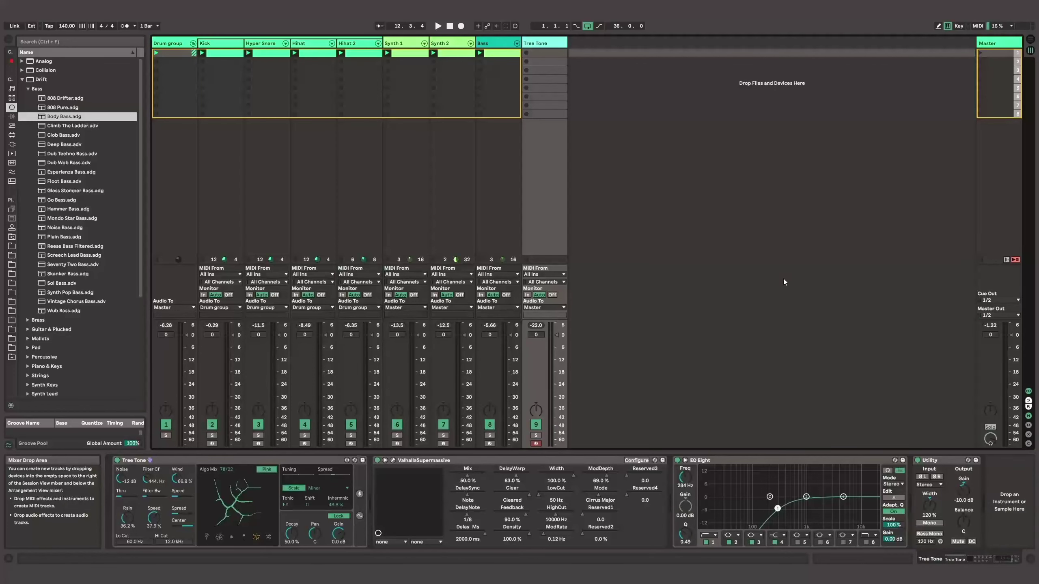
- Switch to the Arrangement View, reactivate the arrangement's clips and automation, and play it from the beginning
{"action": "key", "text": "Tab"}
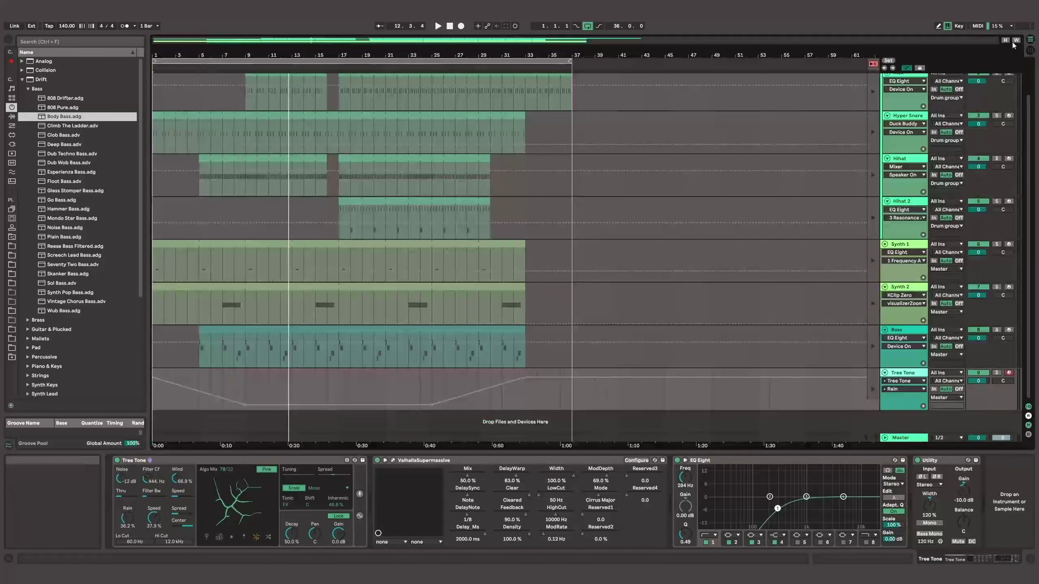
{"action": "left_click", "coordinate": [873, 63]}
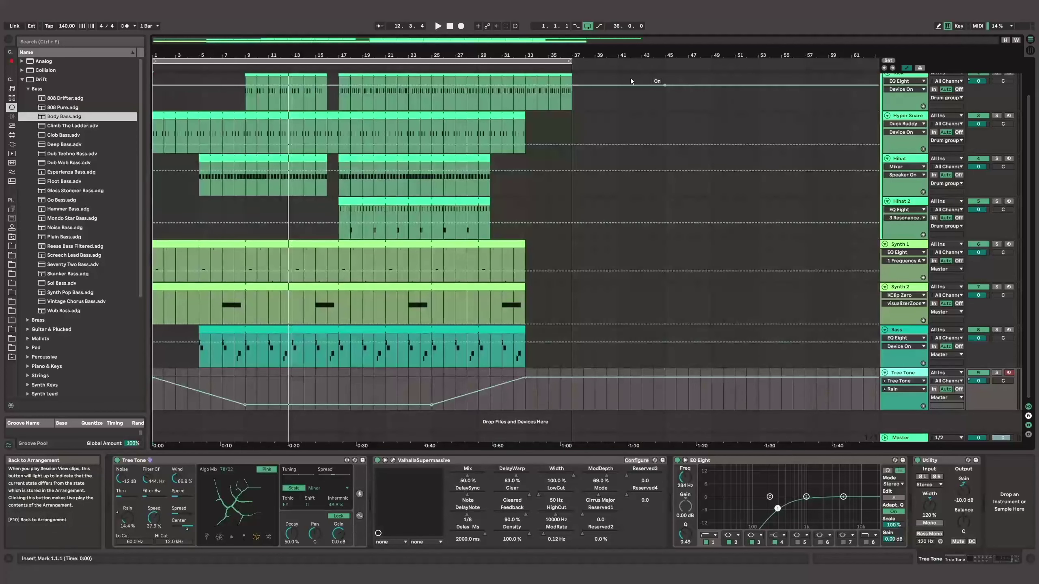
{"action": "left_click", "coordinate": [449, 26]}
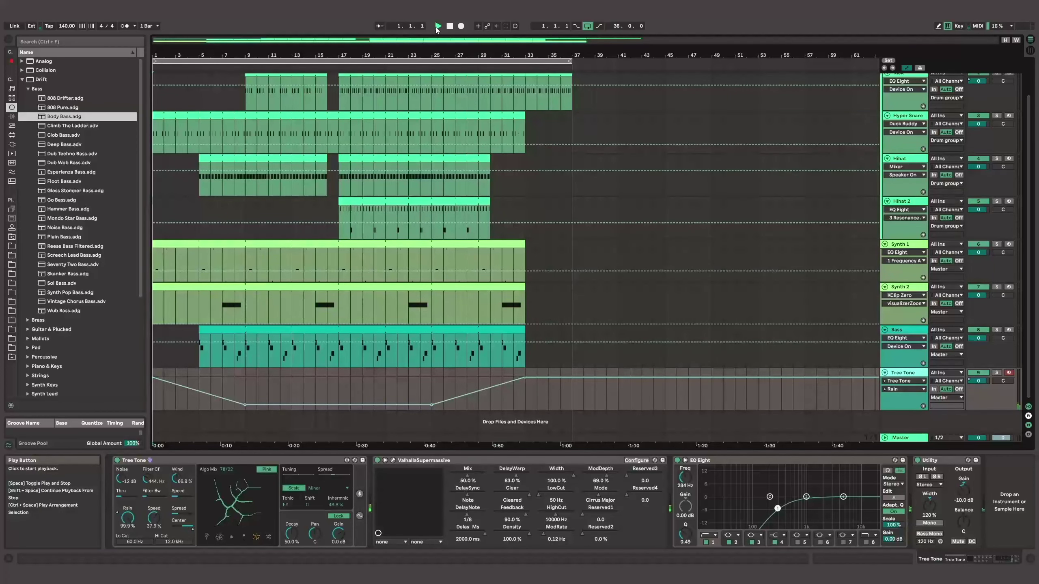
{"action": "left_click", "coordinate": [437, 26]}
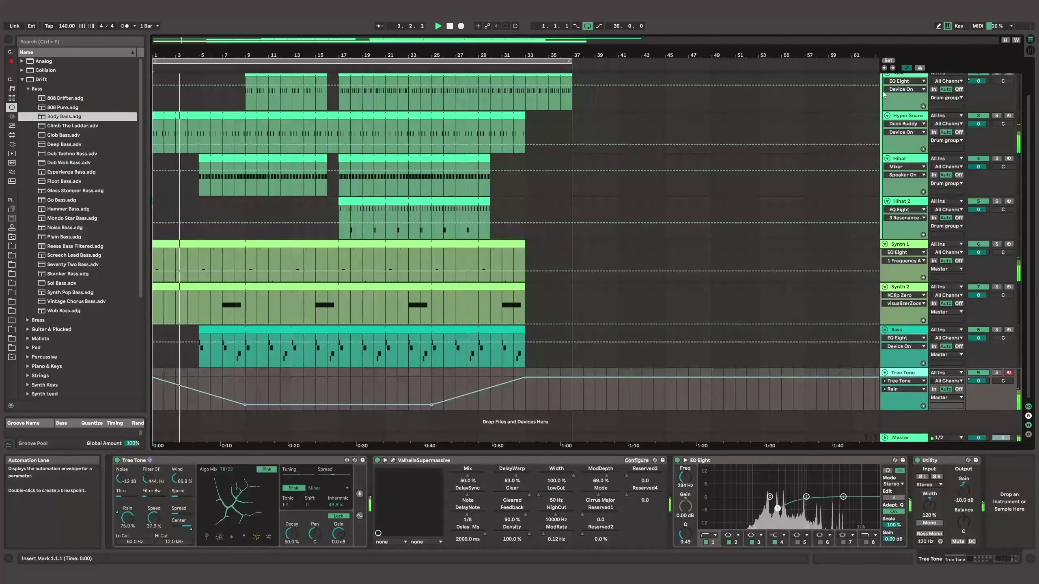
- Examine the device chains of the Hyper Snare, Hihat, Synth 1, Synth 2 and Bass tracks while the arrangement plays
{"action": "scroll", "coordinate": [891, 123], "scroll_direction": "up", "scroll_amount": 2}
{"action": "left_click", "coordinate": [902, 155]}
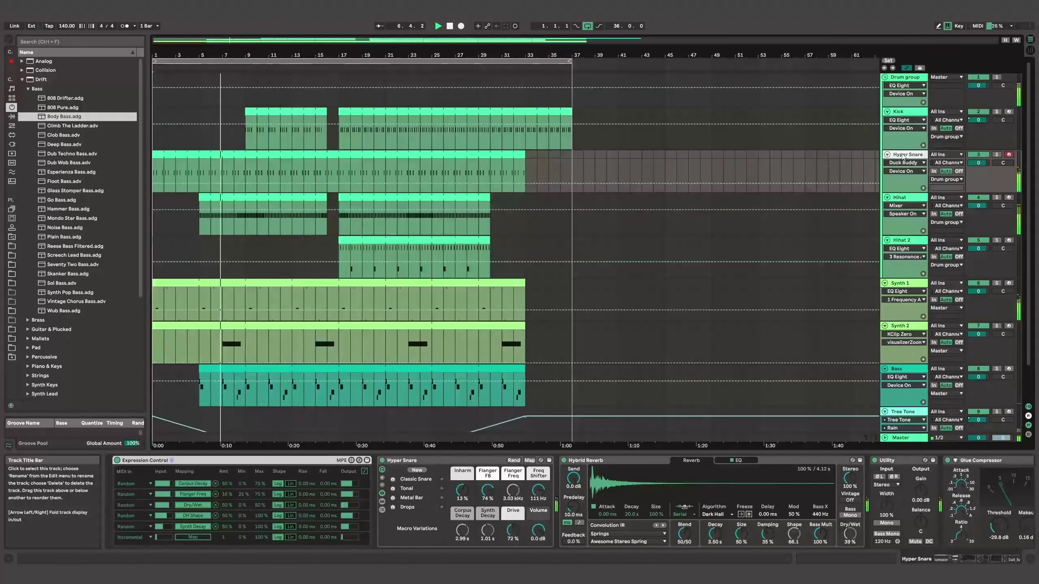
{"action": "left_click", "coordinate": [907, 198]}
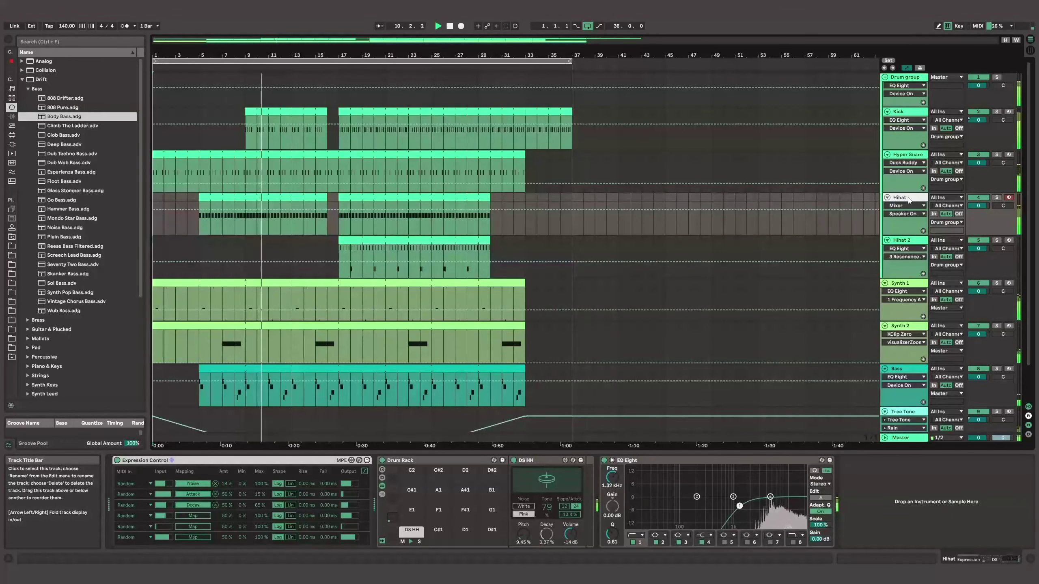
{"action": "scroll", "coordinate": [911, 243], "scroll_direction": "down", "scroll_amount": 1}
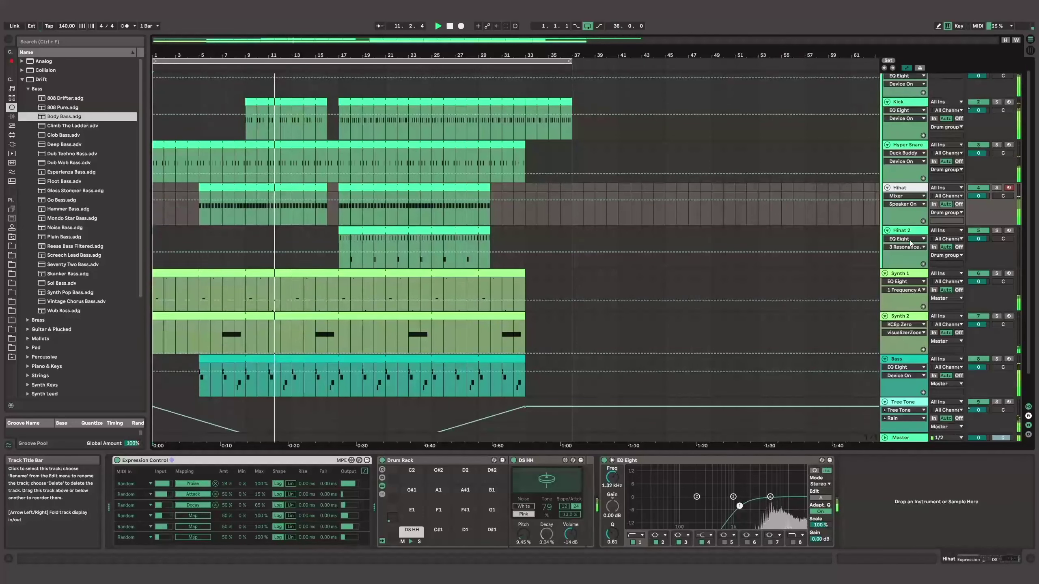
{"action": "scroll", "coordinate": [911, 243], "scroll_direction": "down", "scroll_amount": 3}
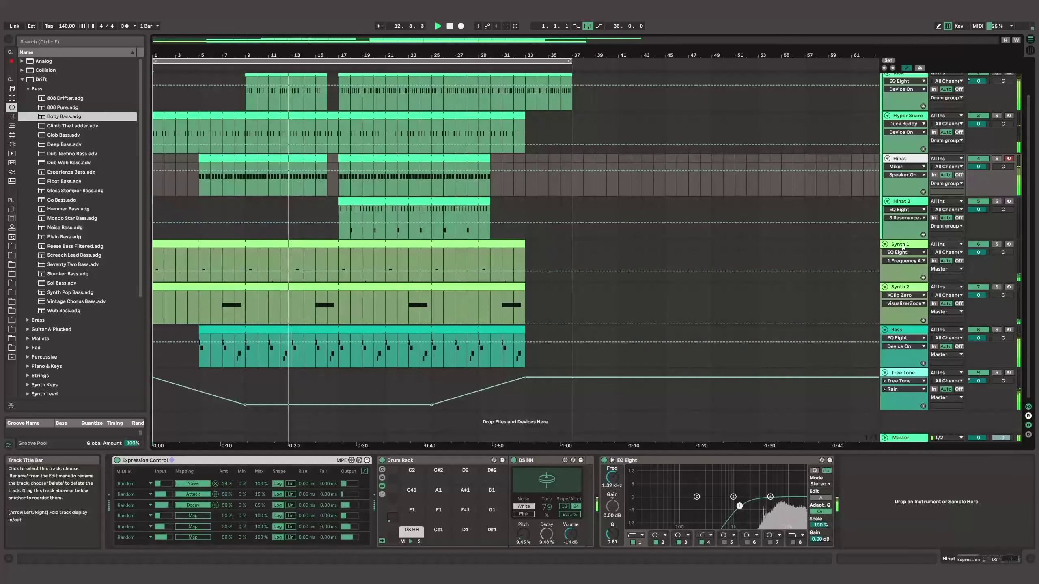
{"action": "left_click", "coordinate": [902, 246]}
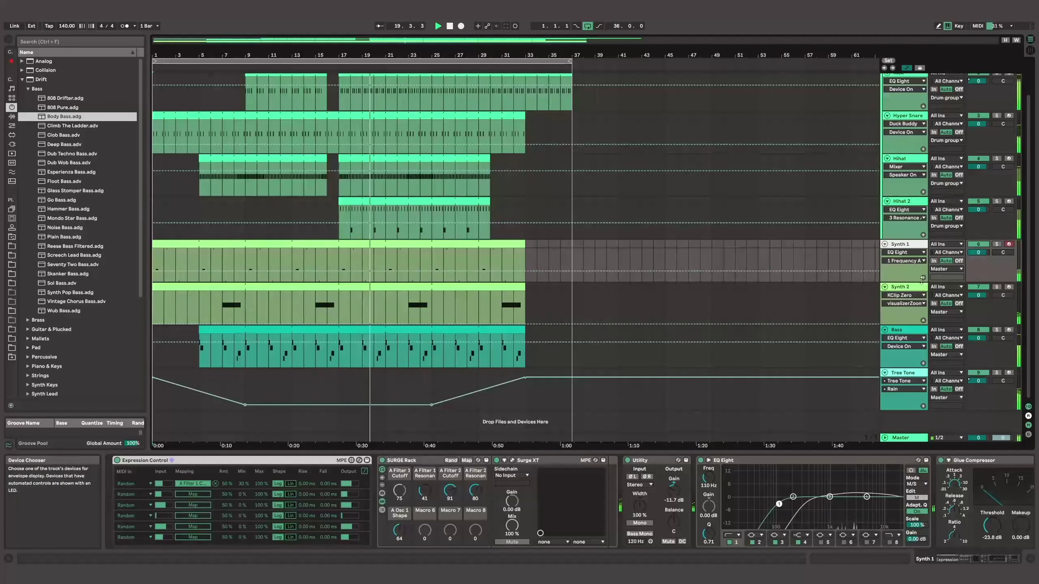
{"action": "left_click", "coordinate": [914, 287]}
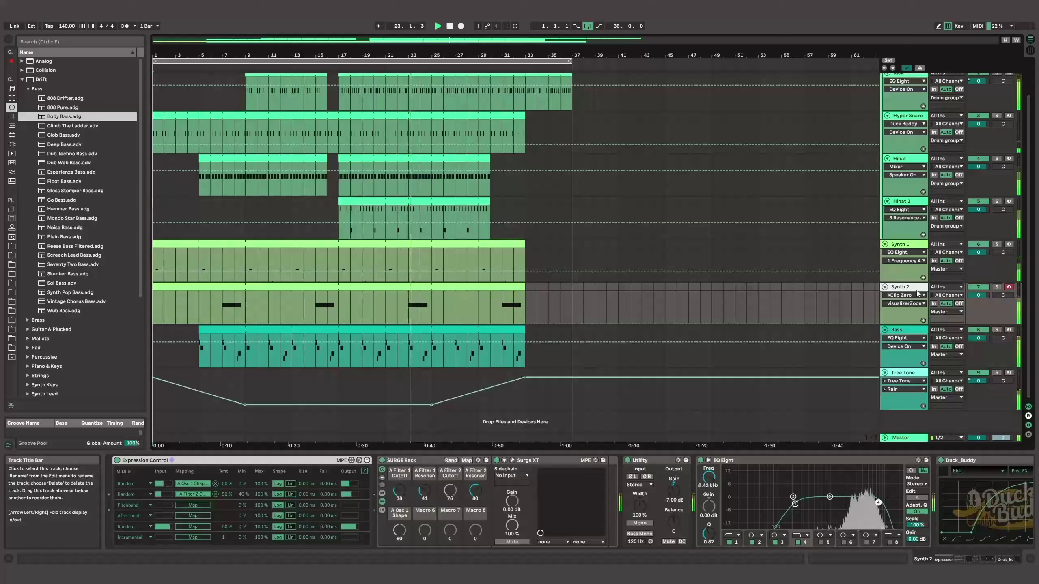
{"action": "left_click", "coordinate": [904, 333]}
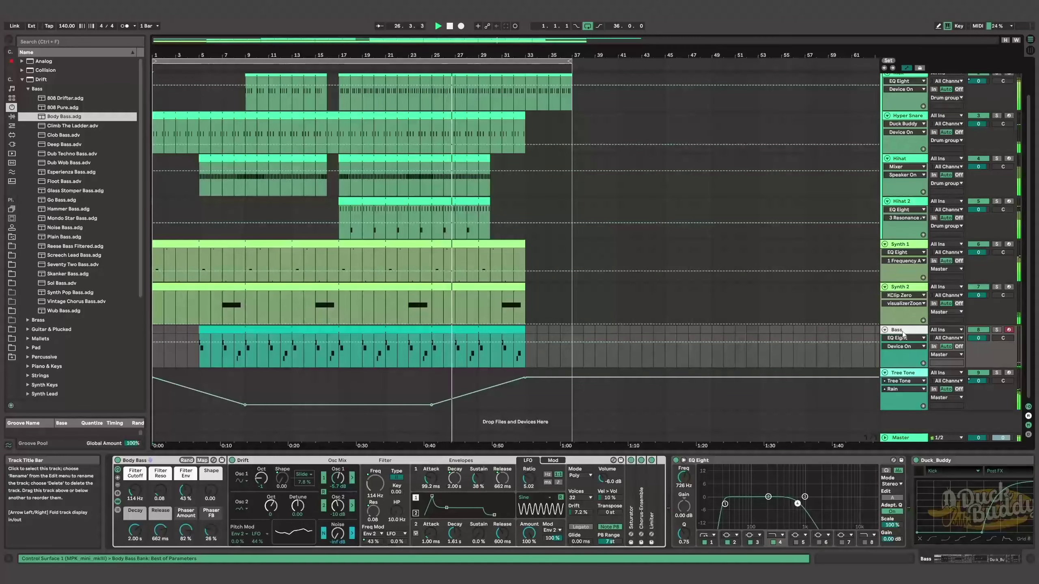